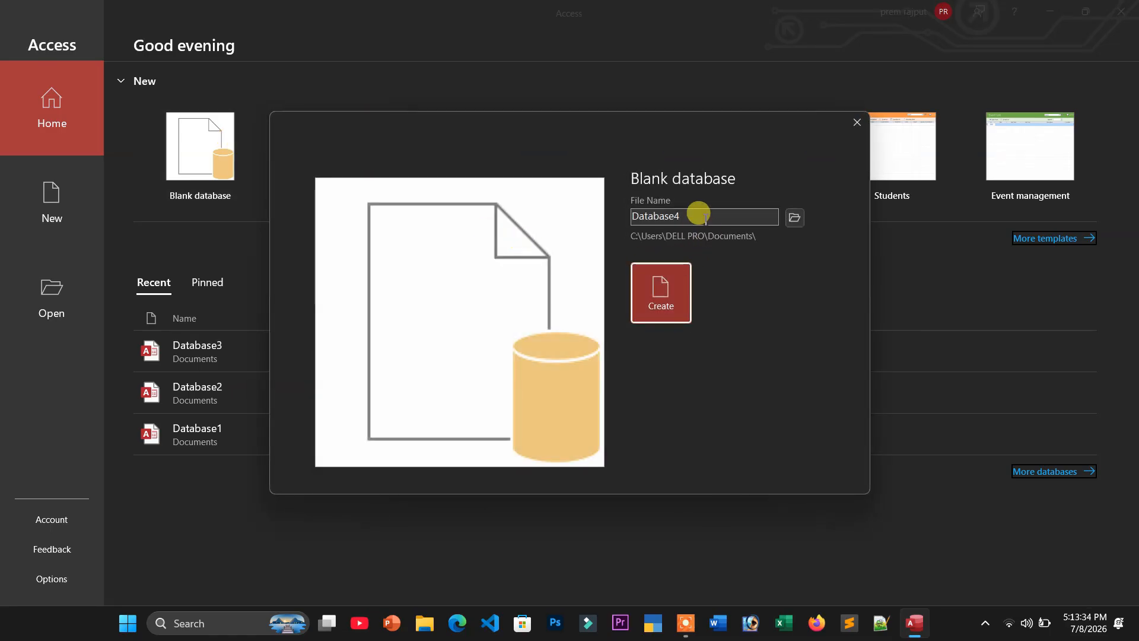
Create a blank database with the file name Anu
{"action": "left_click_drag", "start_coordinate": [706, 218], "coordinate": [565, 229]}
{"action": "key", "text": "Delete"}
{"action": "key", "text": "Delete"}
{"action": "key", "text": "Delete"}
{"action": "key", "text": "Delete"}
{"action": "key", "text": "Delete"}
{"action": "key", "text": "Delete"}
{"action": "key", "text": "Delete"}
{"action": "key", "text": "Delete"}
{"action": "key", "text": "Delete"}
{"action": "type", "text": "Anu"}
{"action": "left_click", "coordinate": [658, 294]}
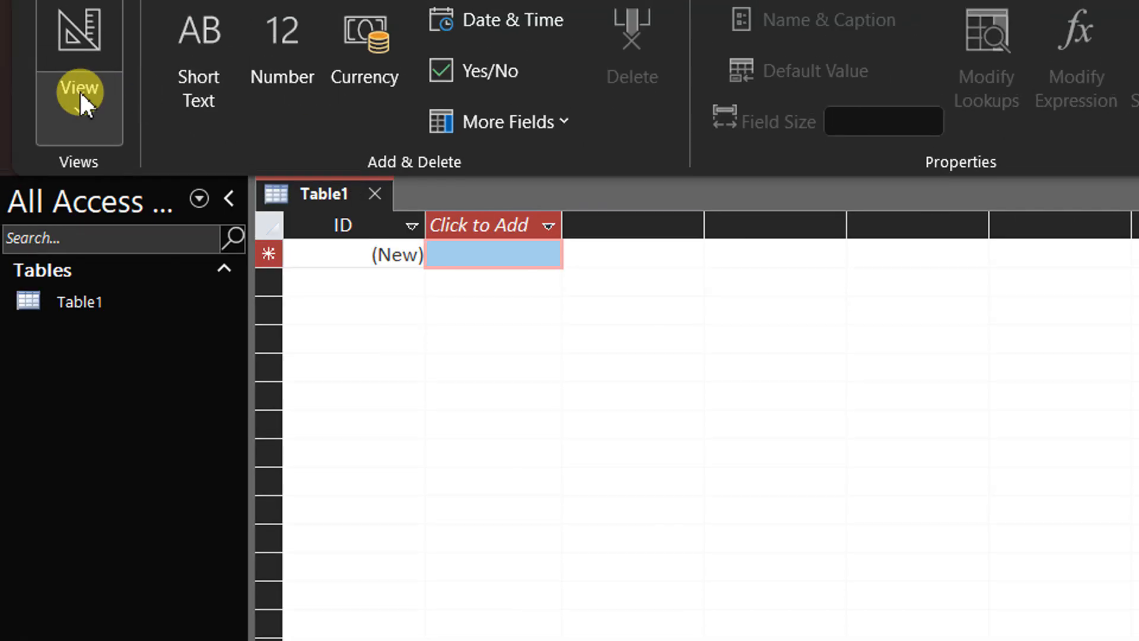
Switch the new table to Design View, saving it under the name Table1
{"action": "left_click", "coordinate": [79, 98]}
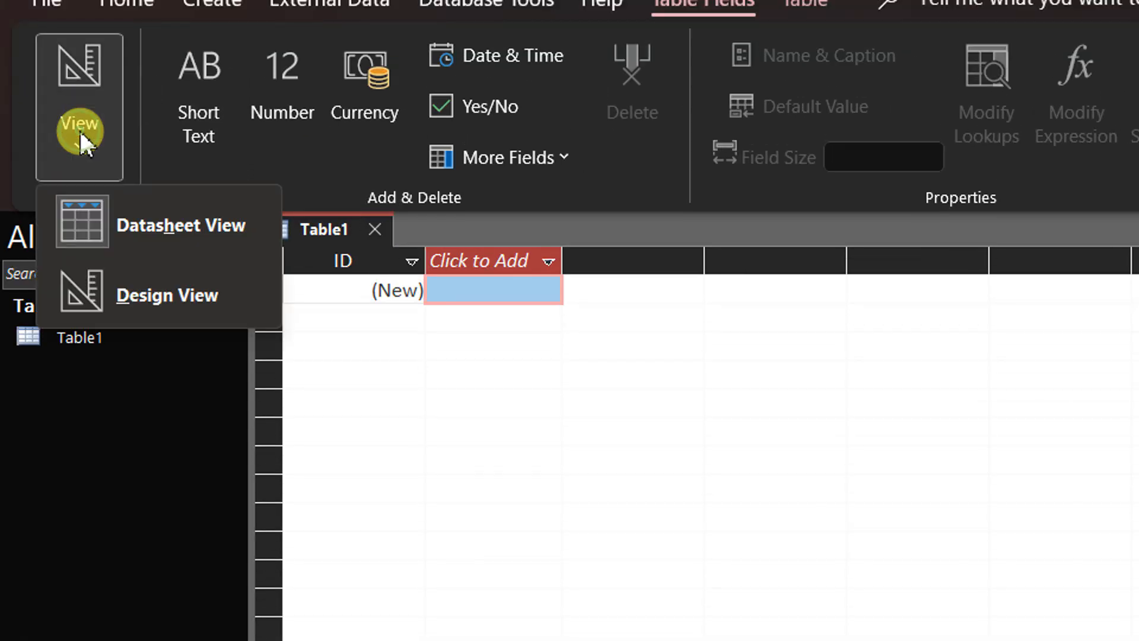
{"action": "left_click", "coordinate": [126, 273]}
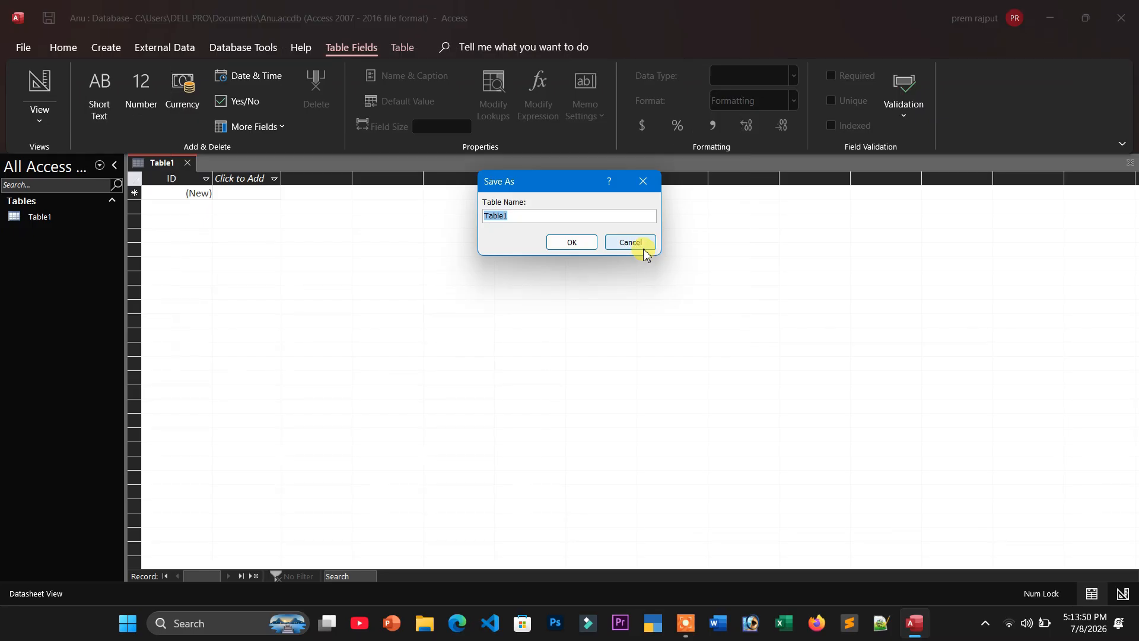
{"action": "left_click", "coordinate": [927, 399]}
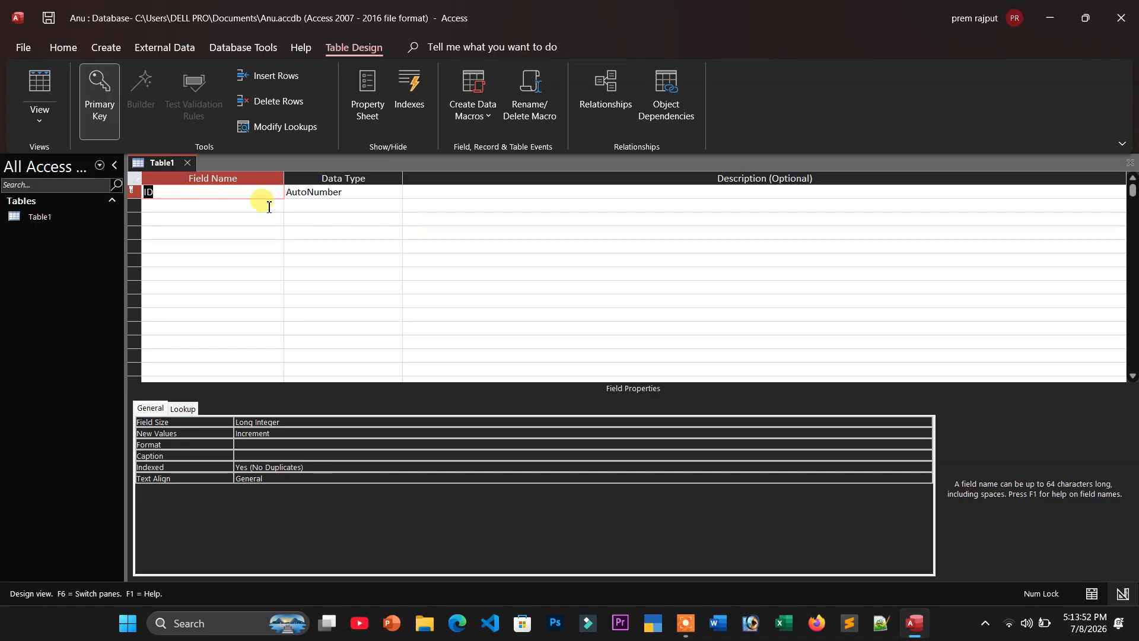
Add a Name field with the Short Text data type and a Class field with the Number data type
{"action": "left_click", "coordinate": [178, 202]}
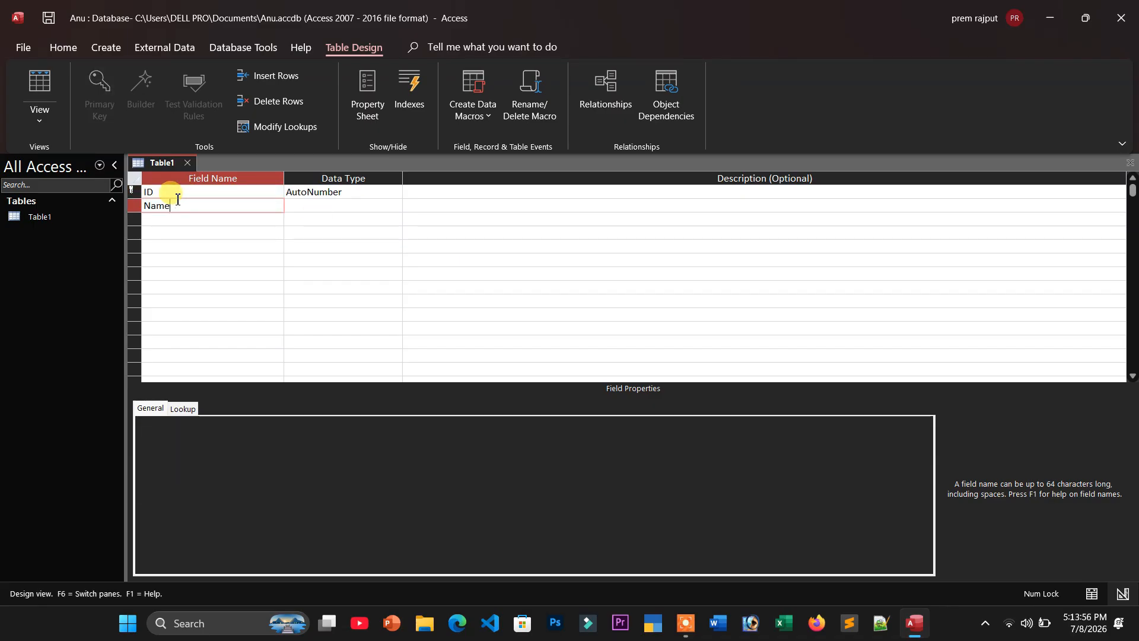
{"action": "left_click", "coordinate": [179, 220]}
{"action": "type", "text": "Class"}
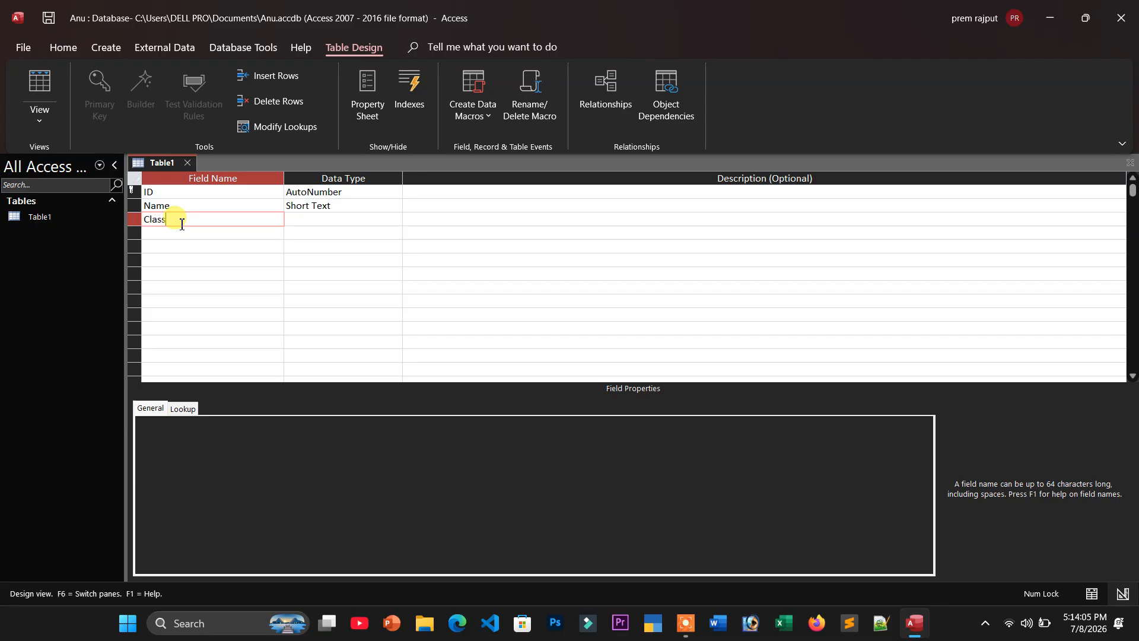
{"action": "left_click", "coordinate": [305, 219]}
{"action": "left_click", "coordinate": [395, 219]}
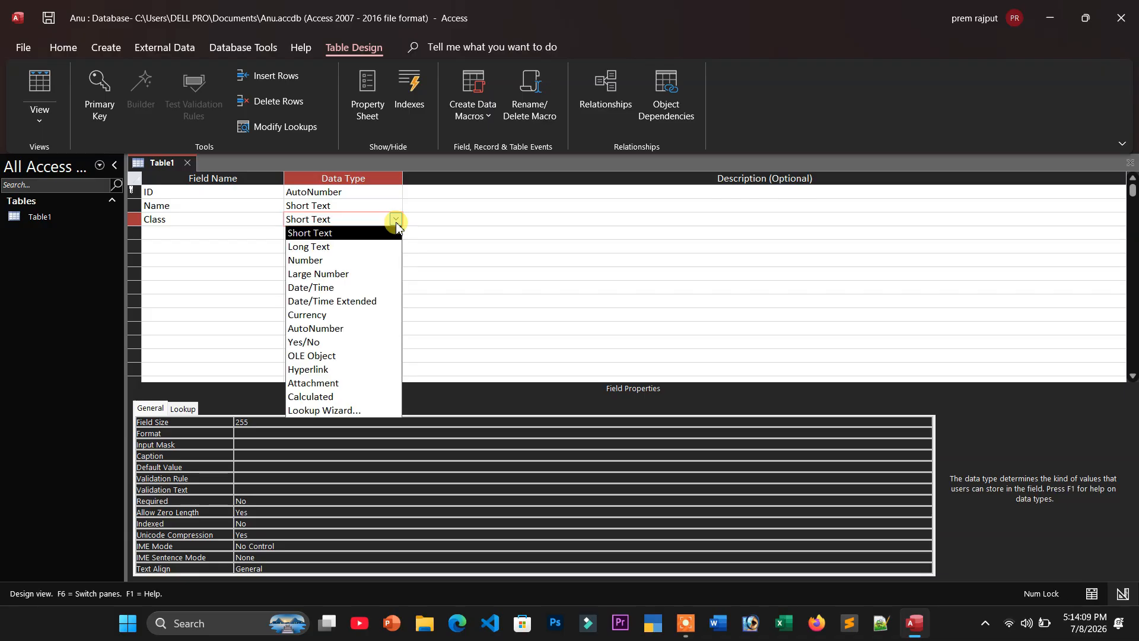
{"action": "left_click", "coordinate": [344, 264]}
Add a Rollno field below Class with the Number data type
{"action": "left_click", "coordinate": [230, 235]}
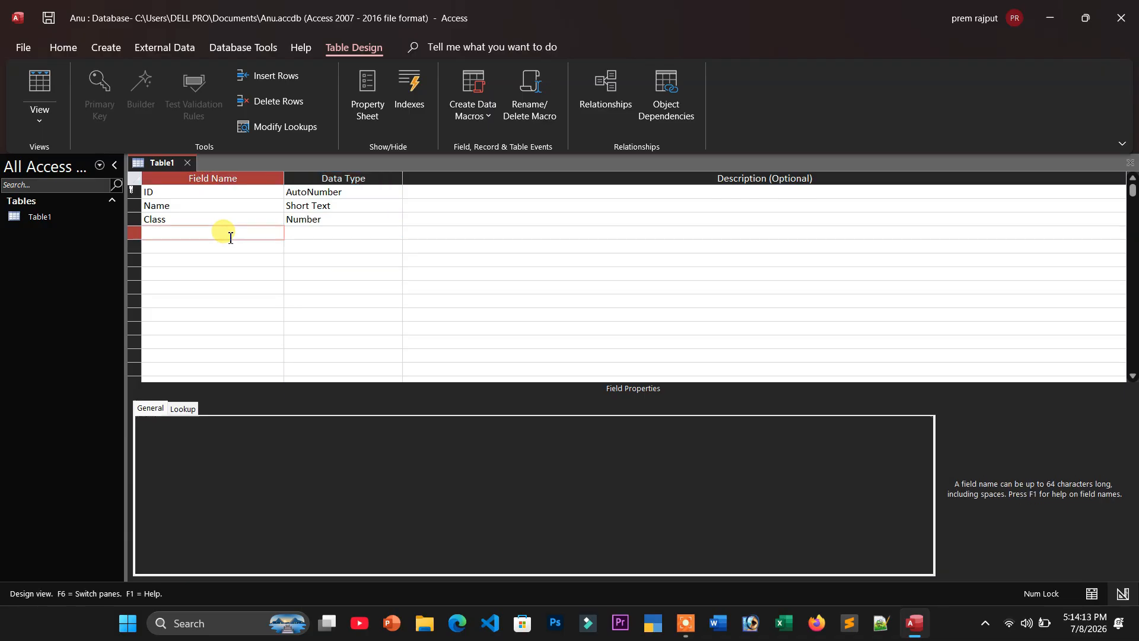
{"action": "type", "text": "Rollno"}
{"action": "key", "text": "Tab"}
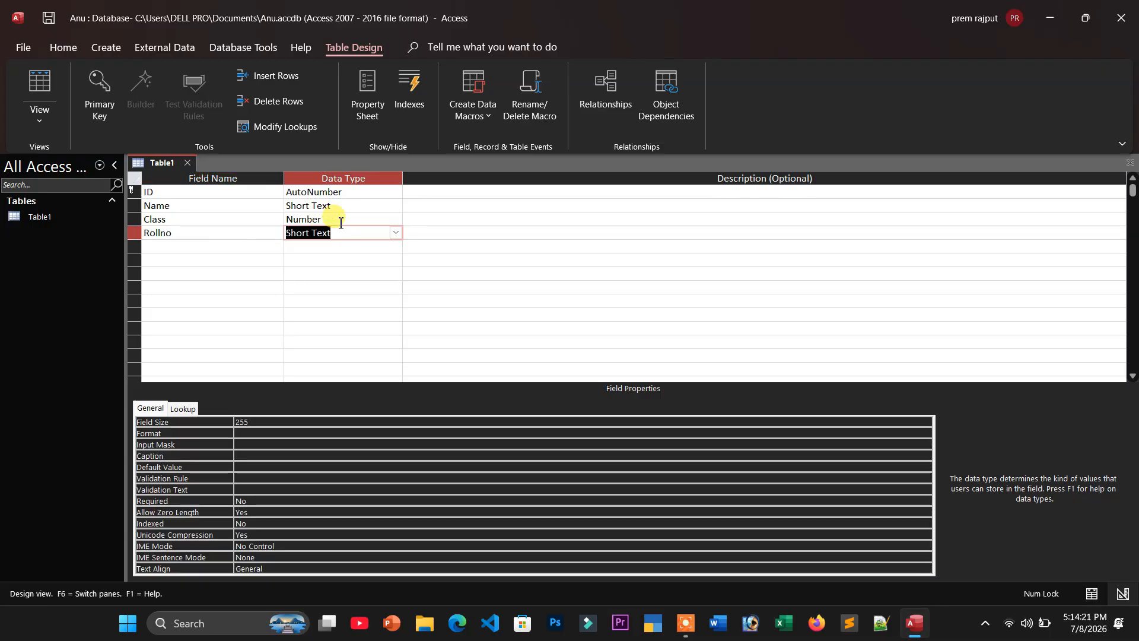
{"action": "left_click", "coordinate": [392, 233]}
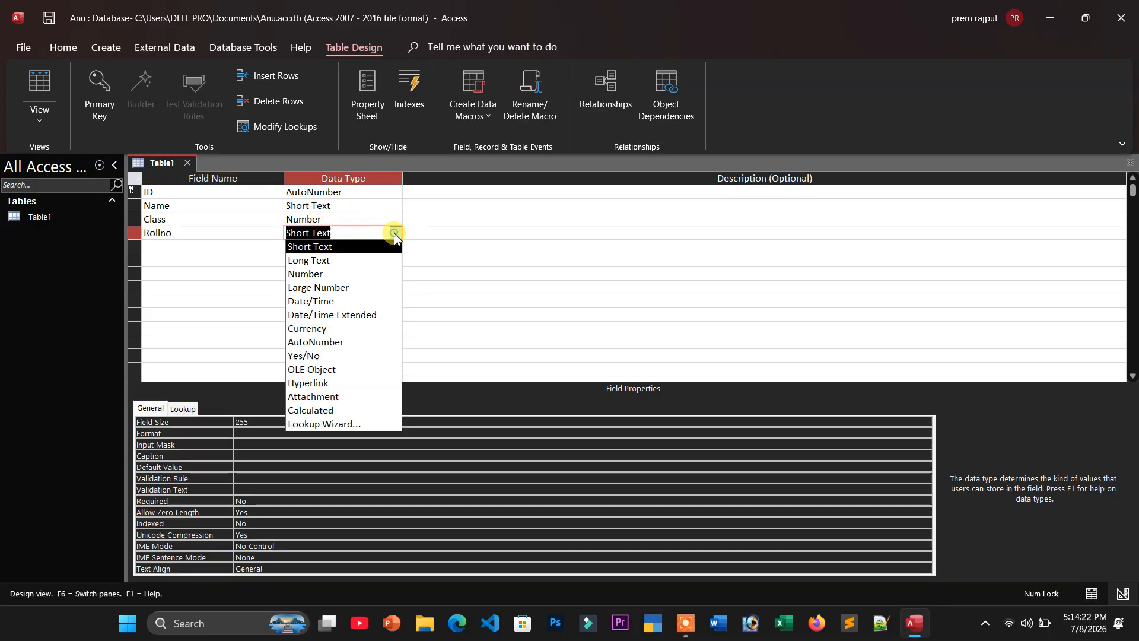
{"action": "left_click", "coordinate": [326, 272]}
Add a Subject field below Rollno with the Short Text data type
{"action": "left_click", "coordinate": [169, 246]}
{"action": "type", "text": "Subje"}
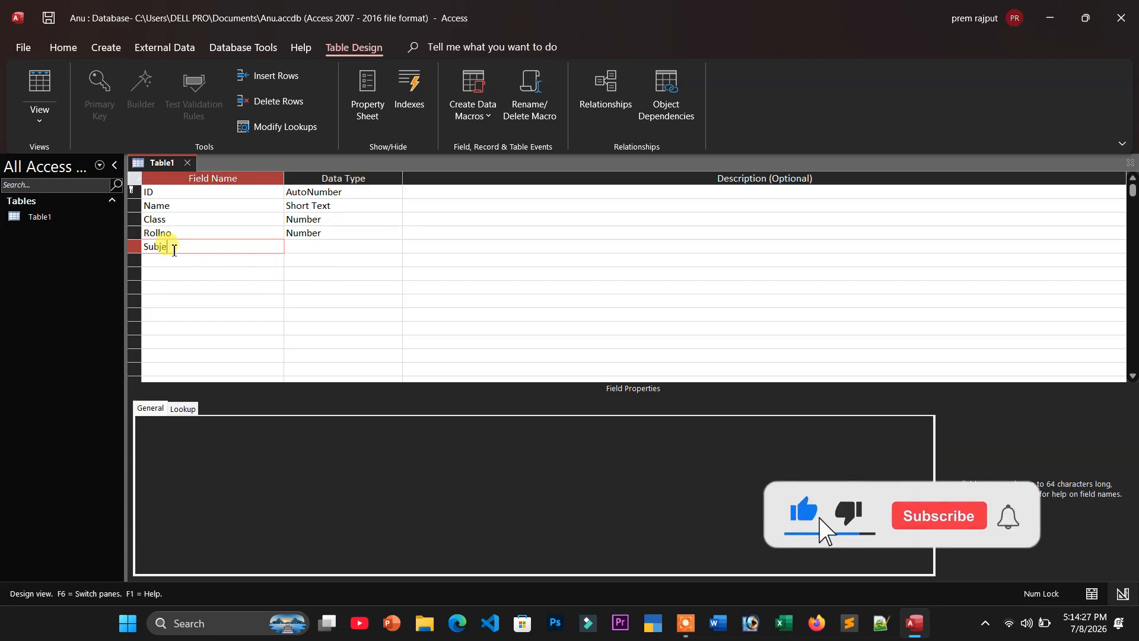
{"action": "type", "text": "ct"}
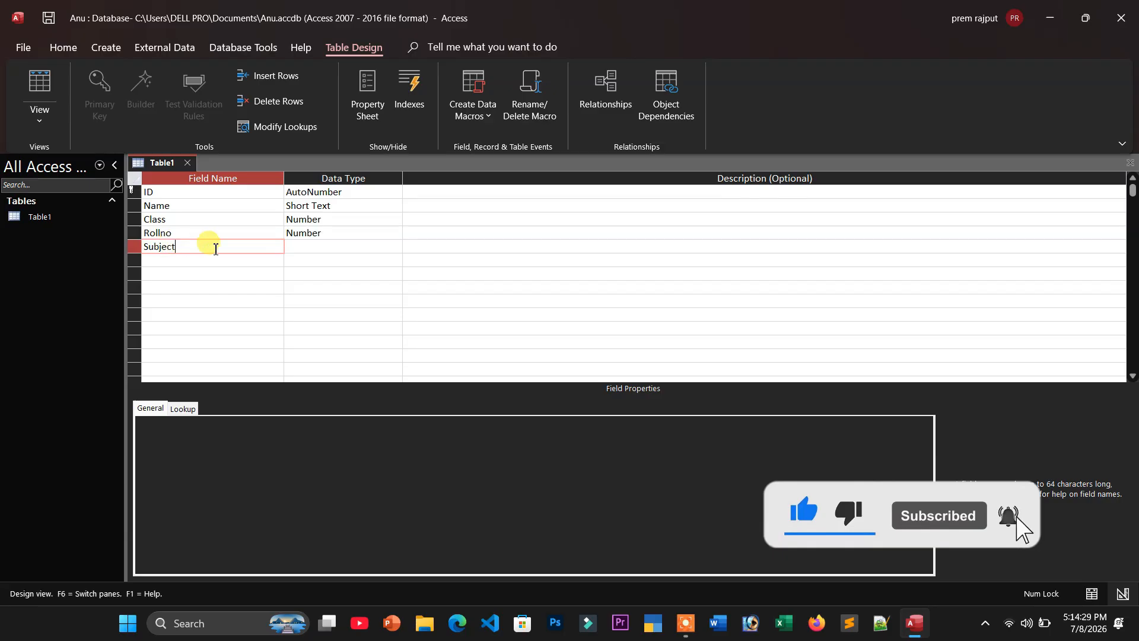
{"action": "left_click", "coordinate": [318, 244]}
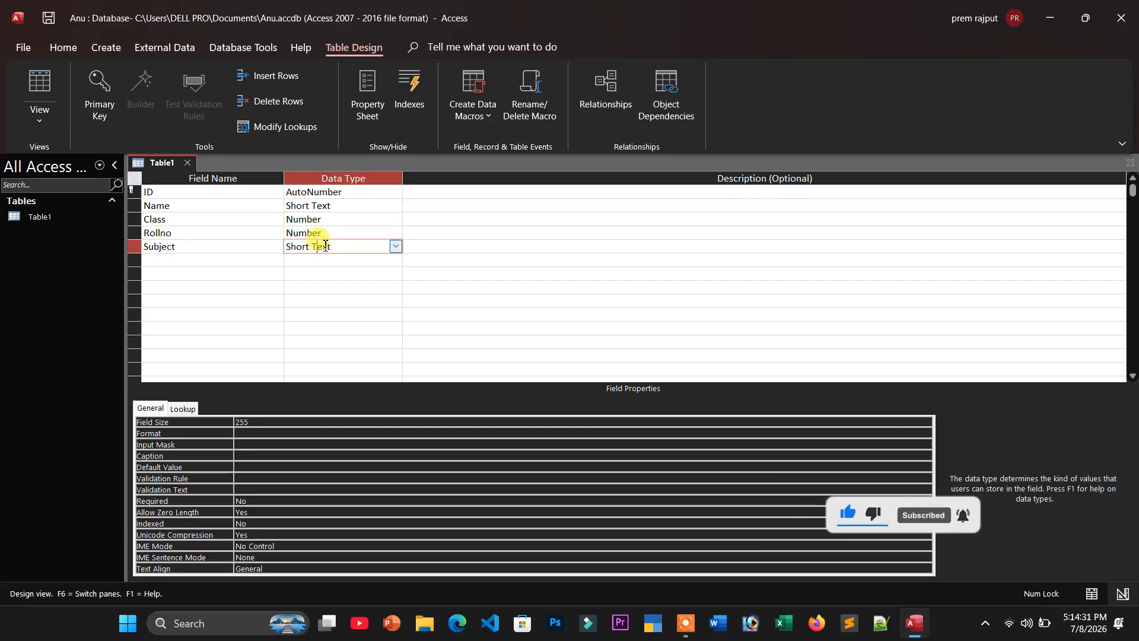
{"action": "left_click", "coordinate": [392, 249]}
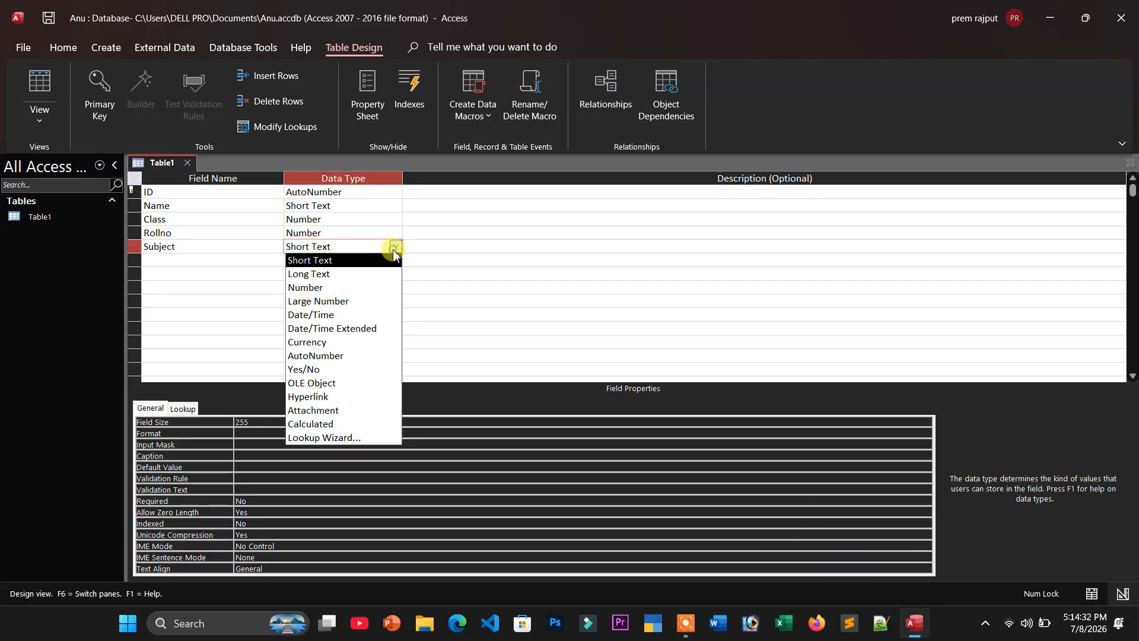
{"action": "left_click", "coordinate": [332, 264]}
Add a TM field below Subject with the Number data type
{"action": "left_click", "coordinate": [226, 261]}
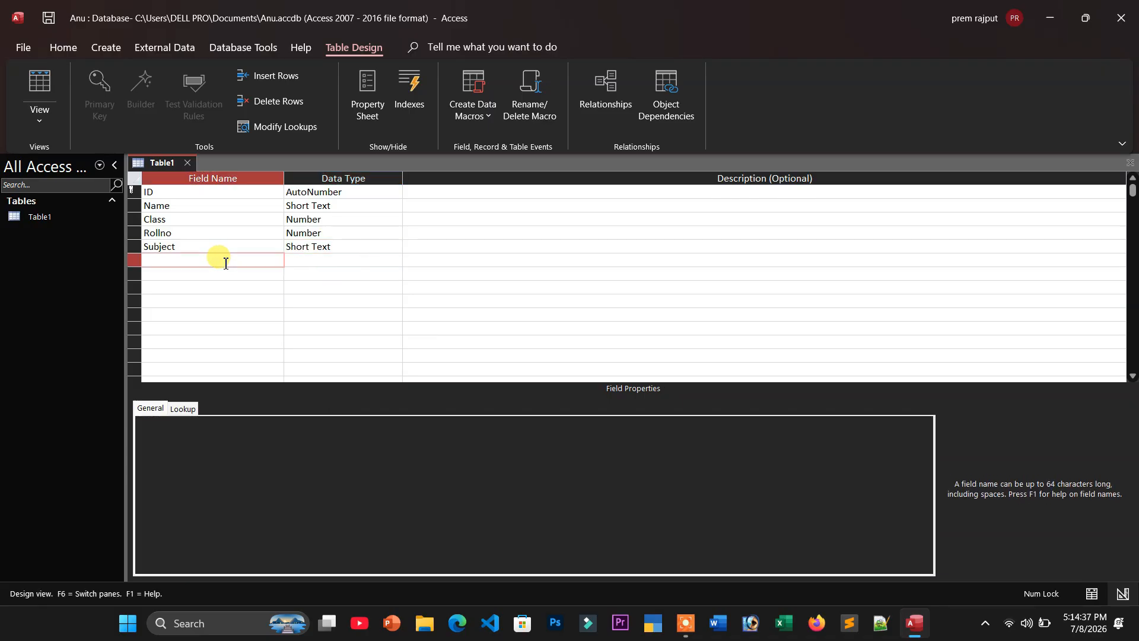
{"action": "type", "text": "T"}
{"action": "type", "text": ".m"}
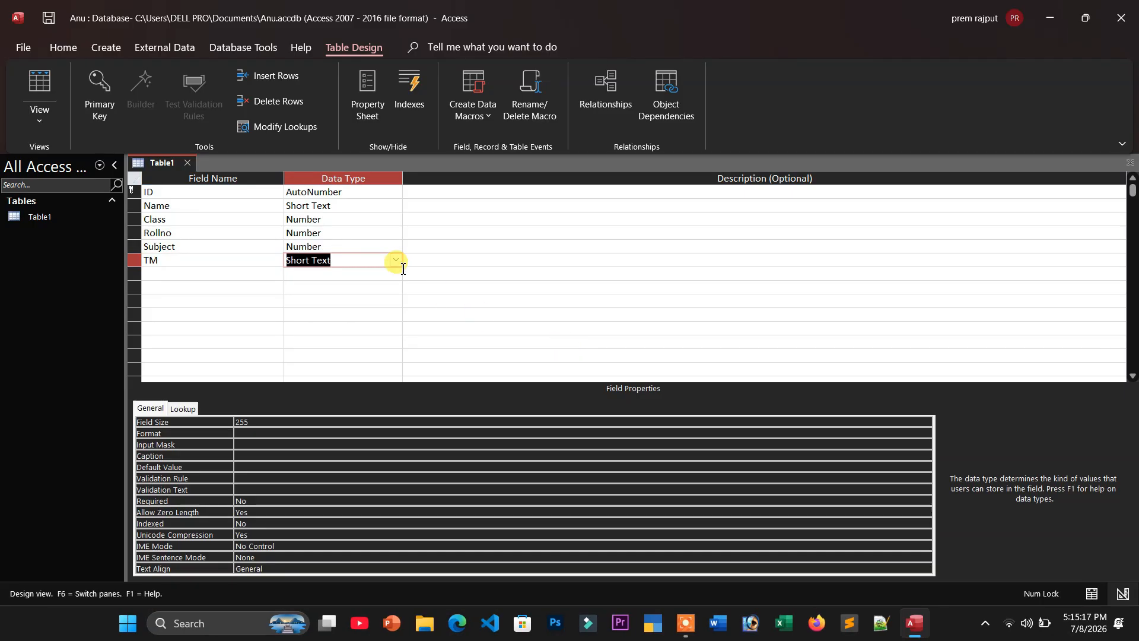
{"action": "left_click", "coordinate": [396, 260]}
{"action": "left_click", "coordinate": [352, 299]}
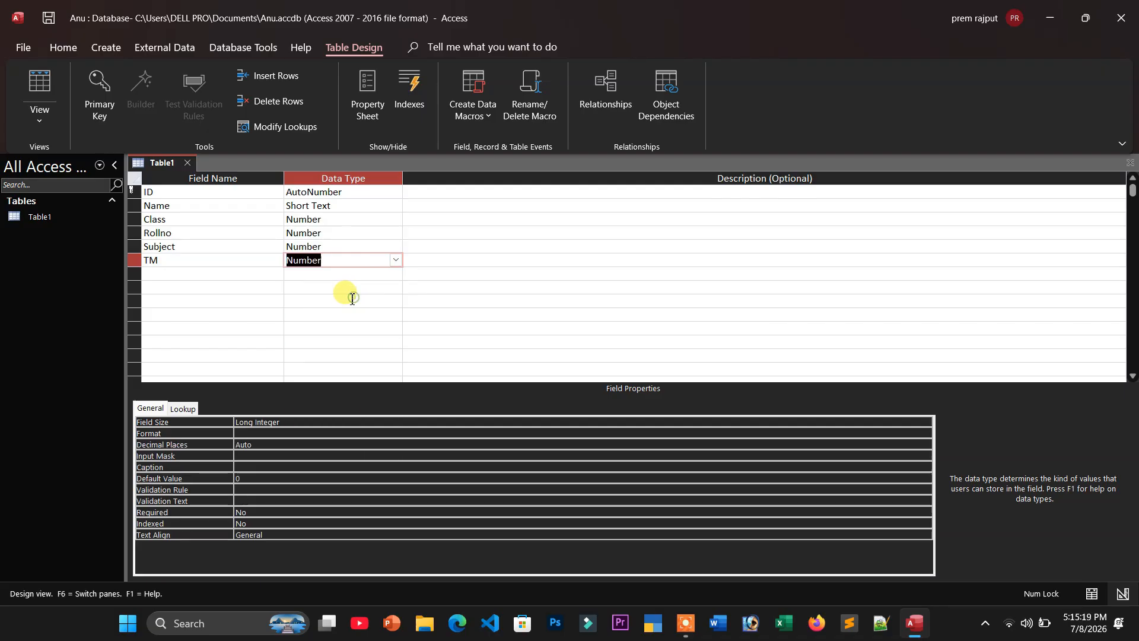
Add an Eng field below TM with the Number data type
{"action": "left_click", "coordinate": [216, 275]}
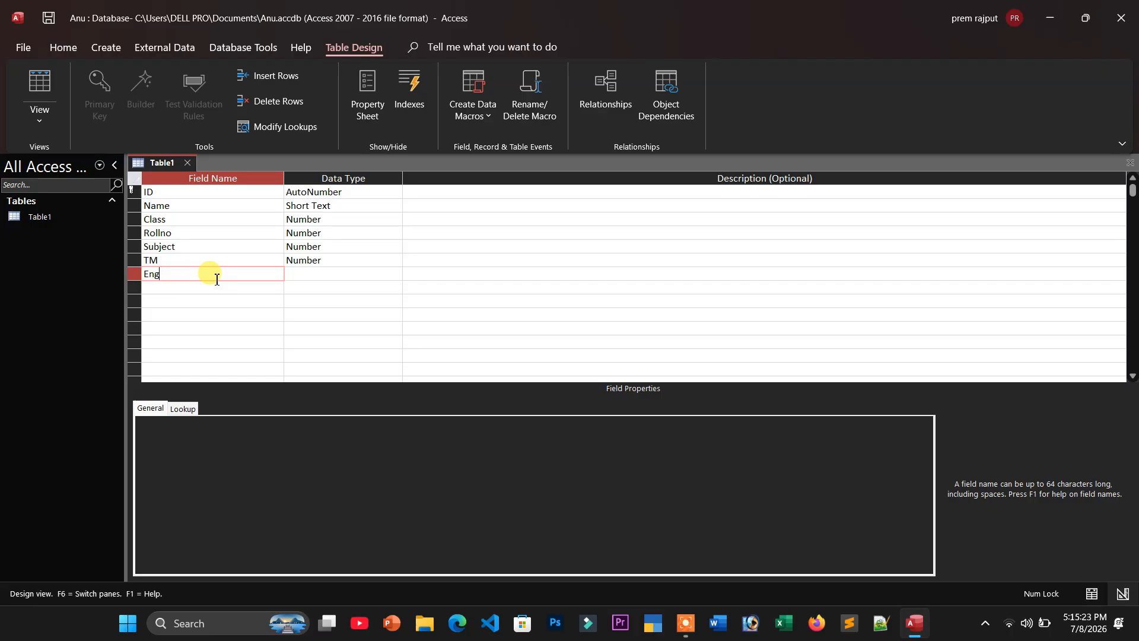
{"action": "key", "text": "Tab"}
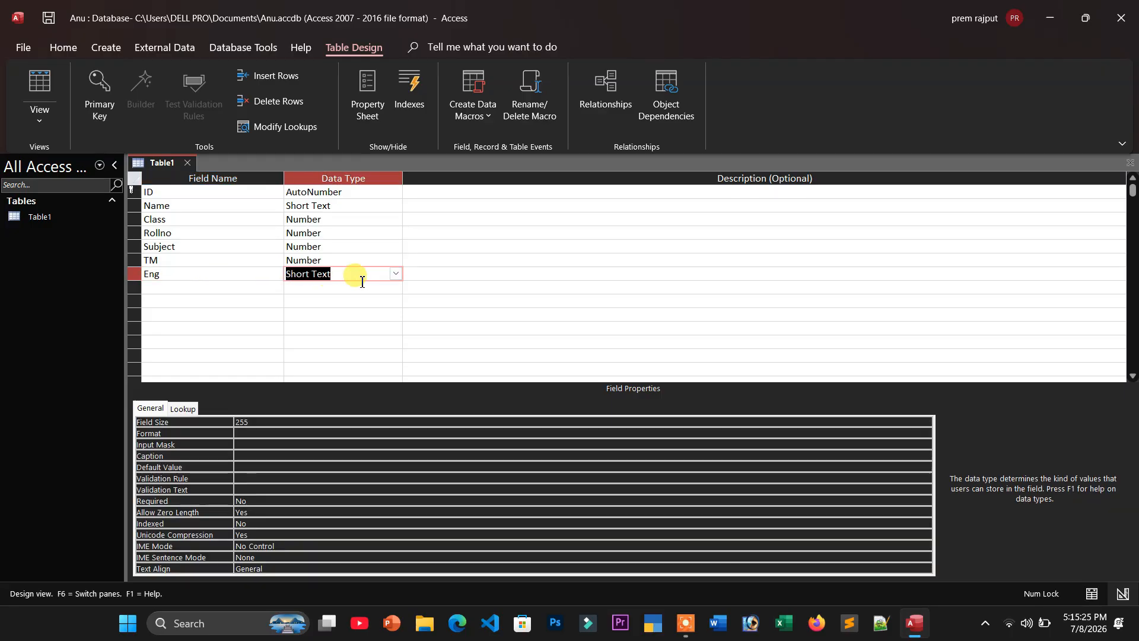
{"action": "left_click", "coordinate": [395, 273]}
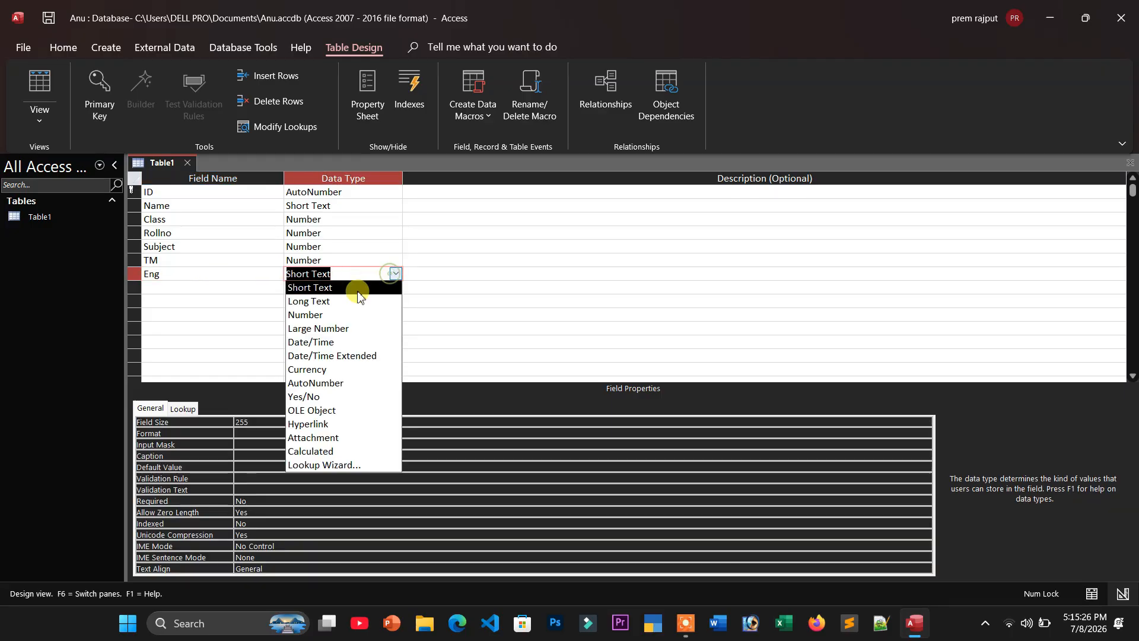
{"action": "left_click", "coordinate": [327, 315]}
Add a Hindi field below Eng with the Number data type
{"action": "left_click", "coordinate": [217, 283]}
{"action": "type", "text": "Hindi"}
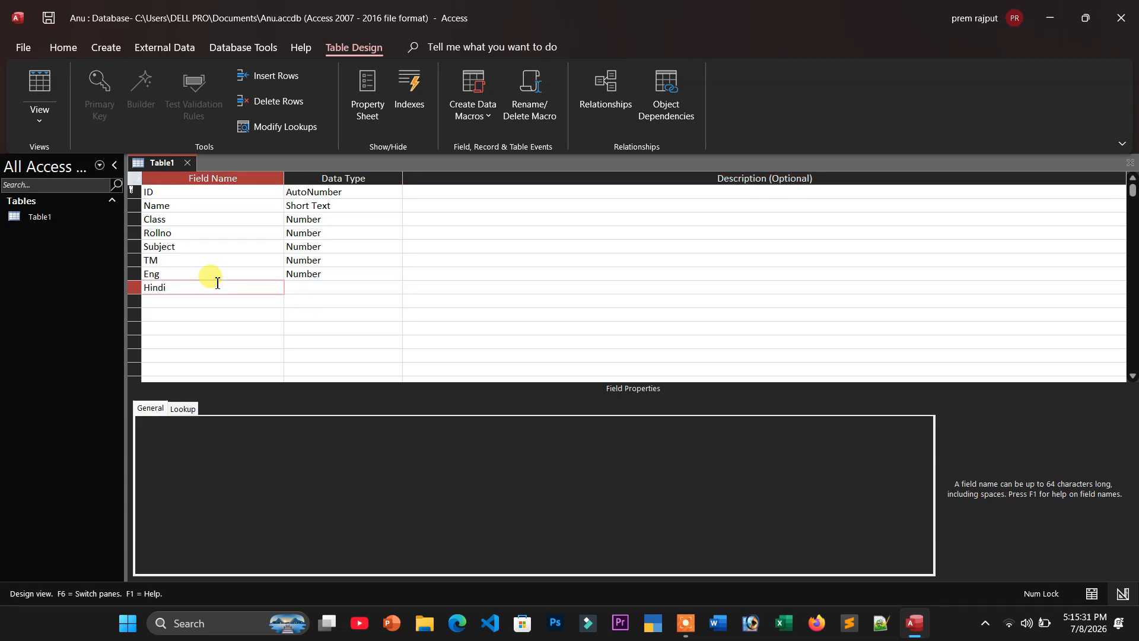
{"action": "key", "text": "Tab"}
{"action": "left_click", "coordinate": [395, 288]}
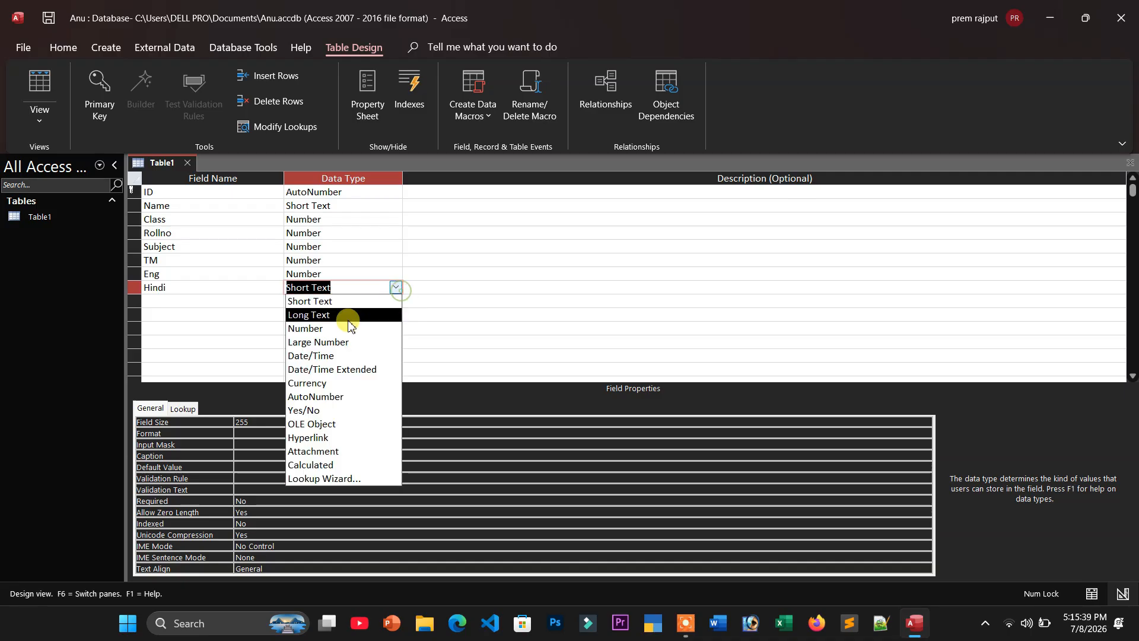
{"action": "left_click", "coordinate": [332, 328]}
Add a Pun field below Hindi with the Number data type
{"action": "left_click", "coordinate": [209, 298]}
{"action": "type", "text": "Pun"}
{"action": "key", "text": "Tab"}
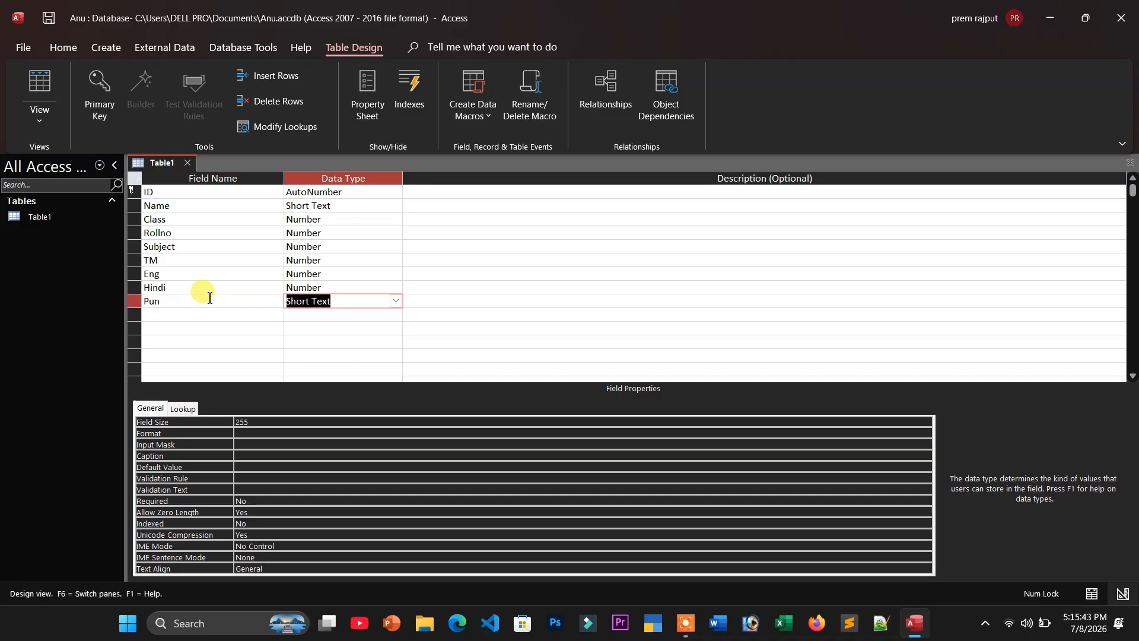
{"action": "left_click", "coordinate": [395, 304]}
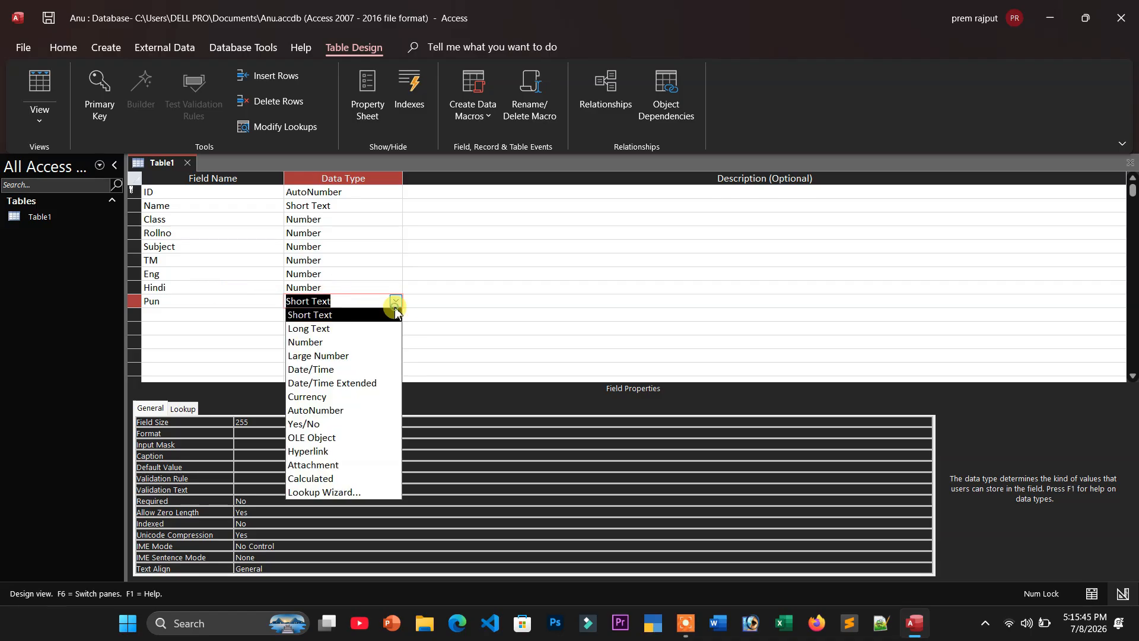
{"action": "left_click", "coordinate": [336, 343]}
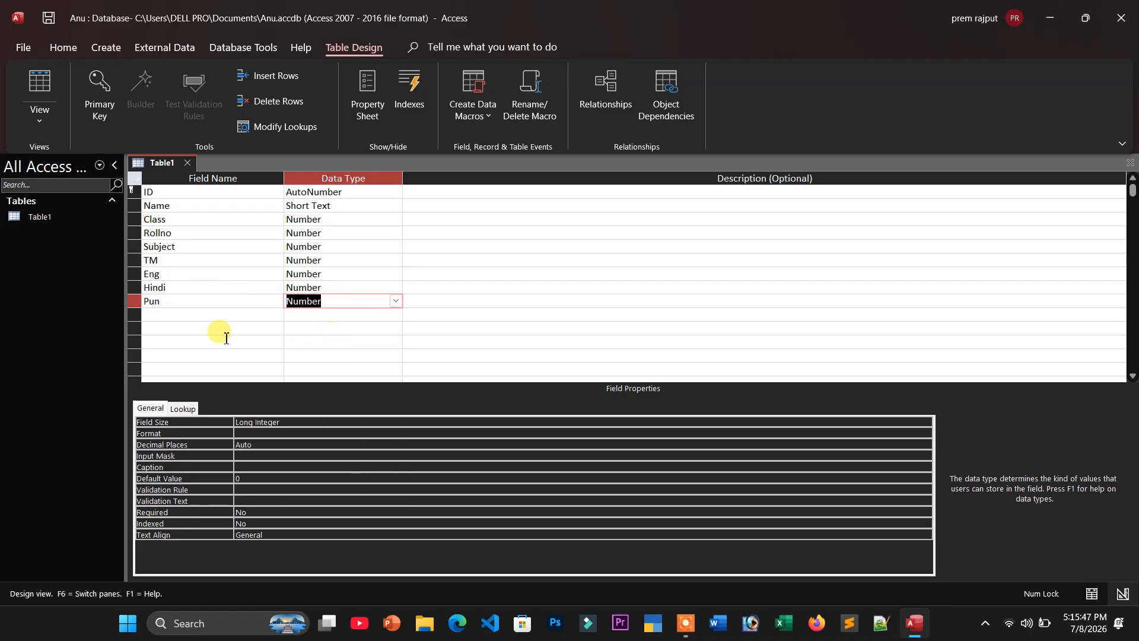
Add a Maths field below Pun with the Number data type
{"action": "left_click", "coordinate": [184, 312]}
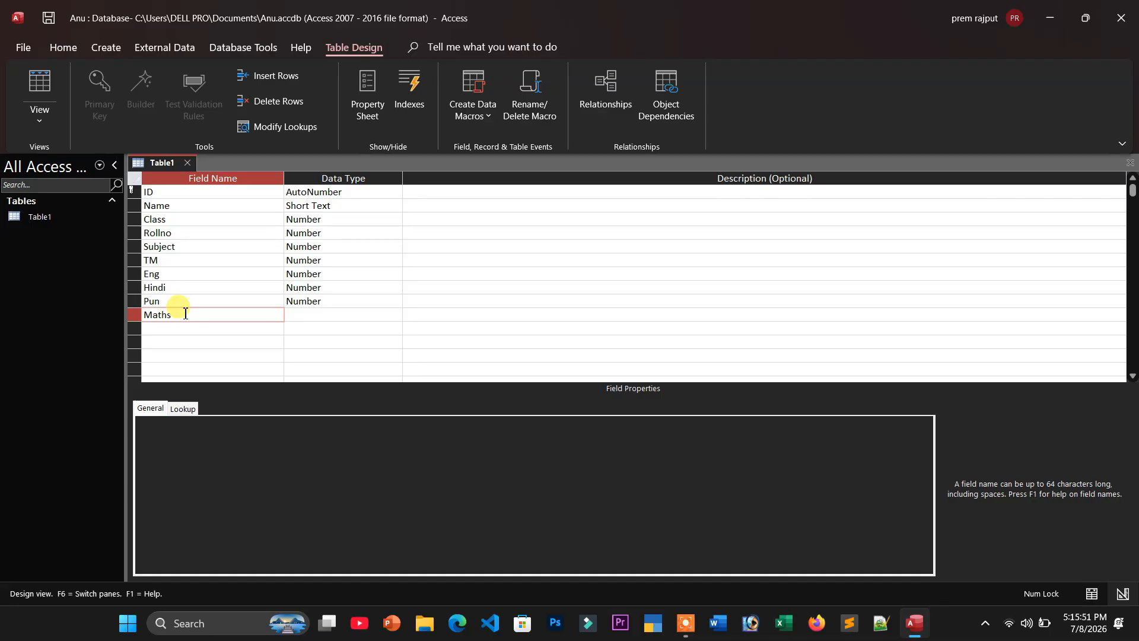
{"action": "key", "text": "Tab"}
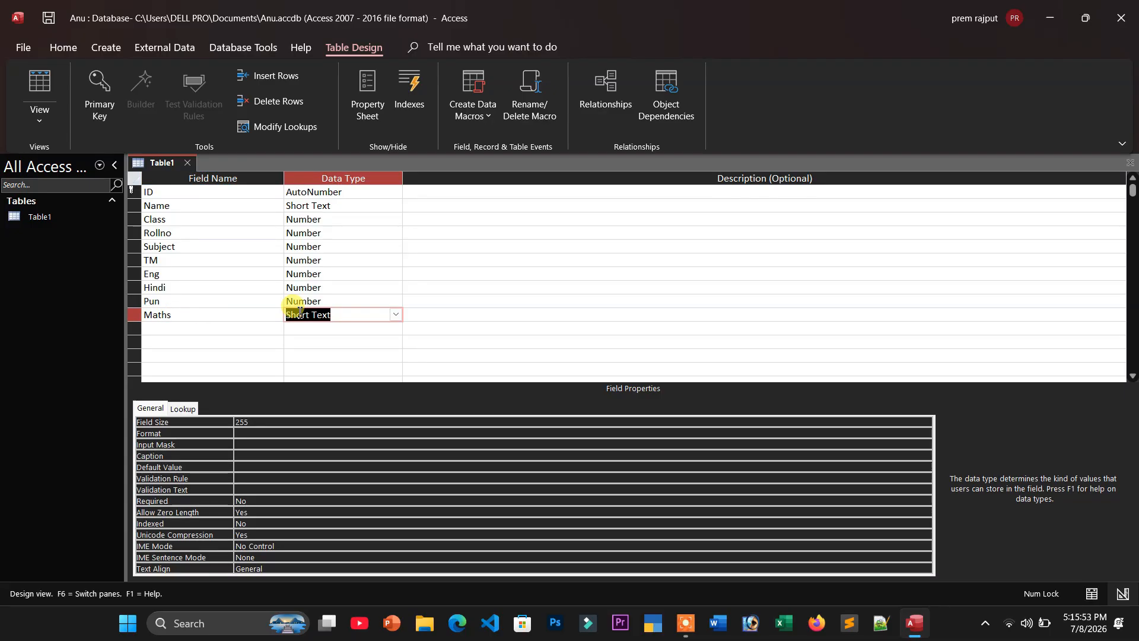
{"action": "left_click", "coordinate": [398, 316]}
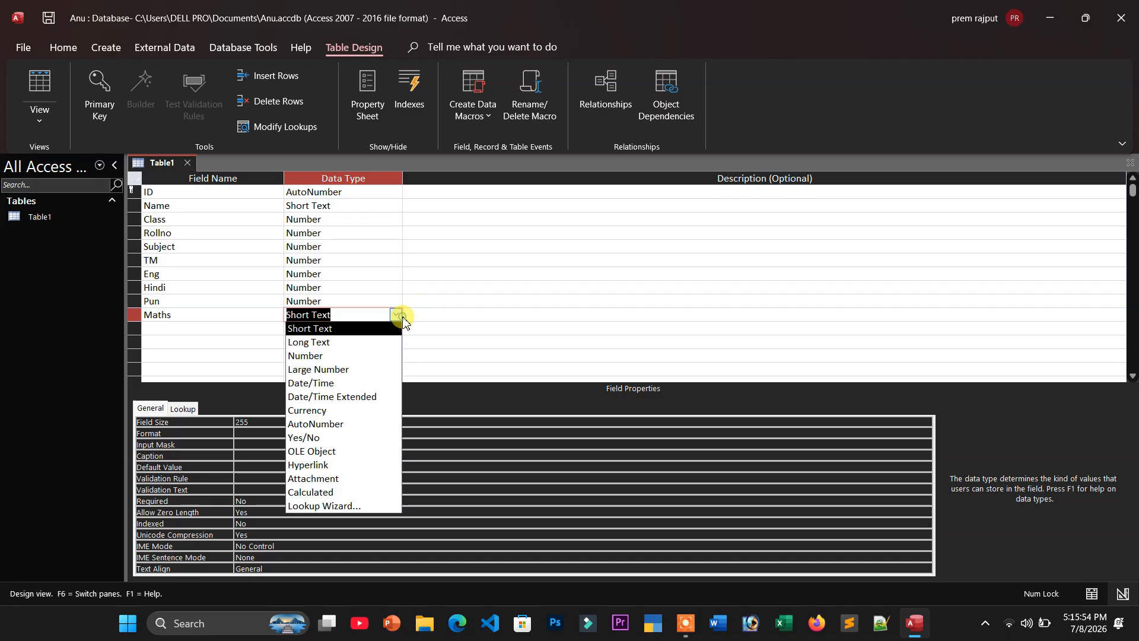
{"action": "left_click", "coordinate": [347, 356]}
Add a G total field below Maths with the Number data type
{"action": "left_click", "coordinate": [204, 325]}
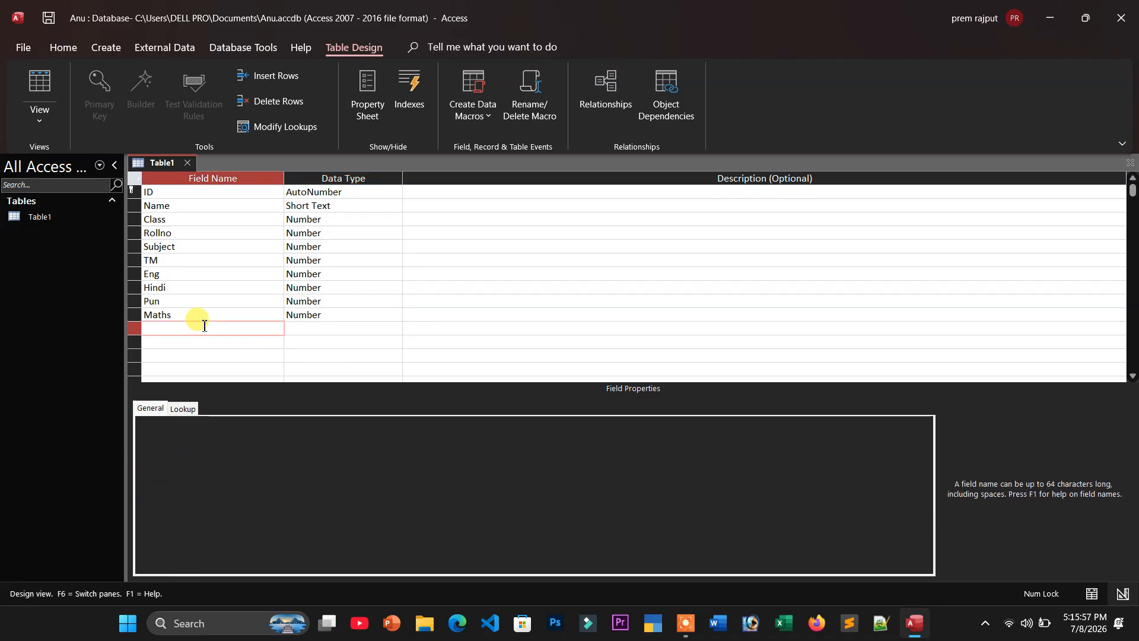
{"action": "type", "text": "G total"}
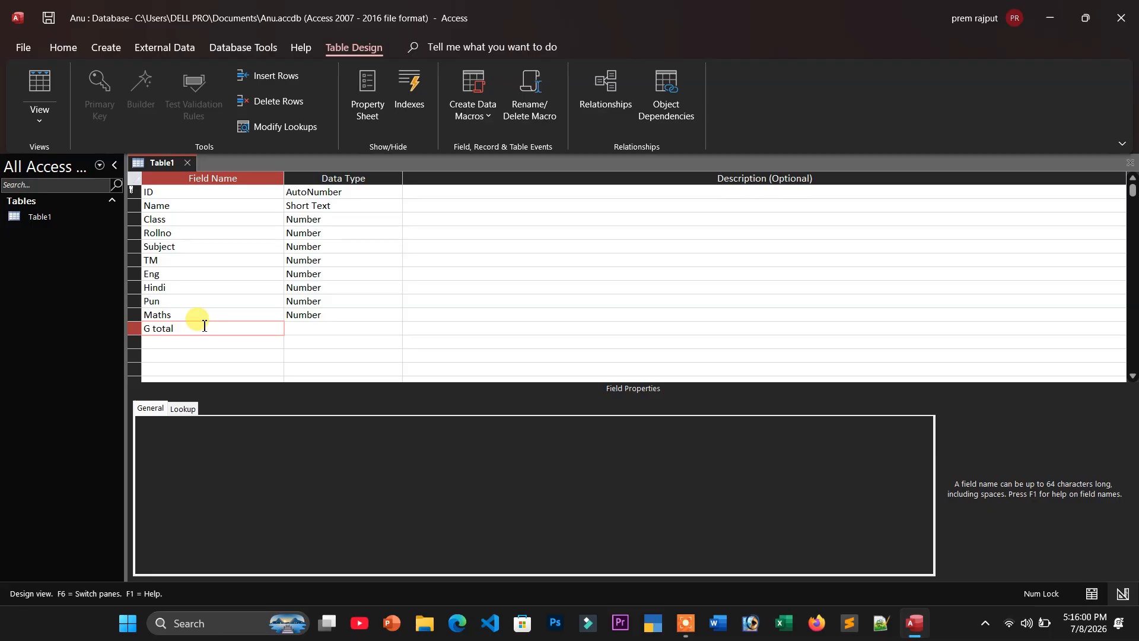
{"action": "left_click", "coordinate": [309, 327]}
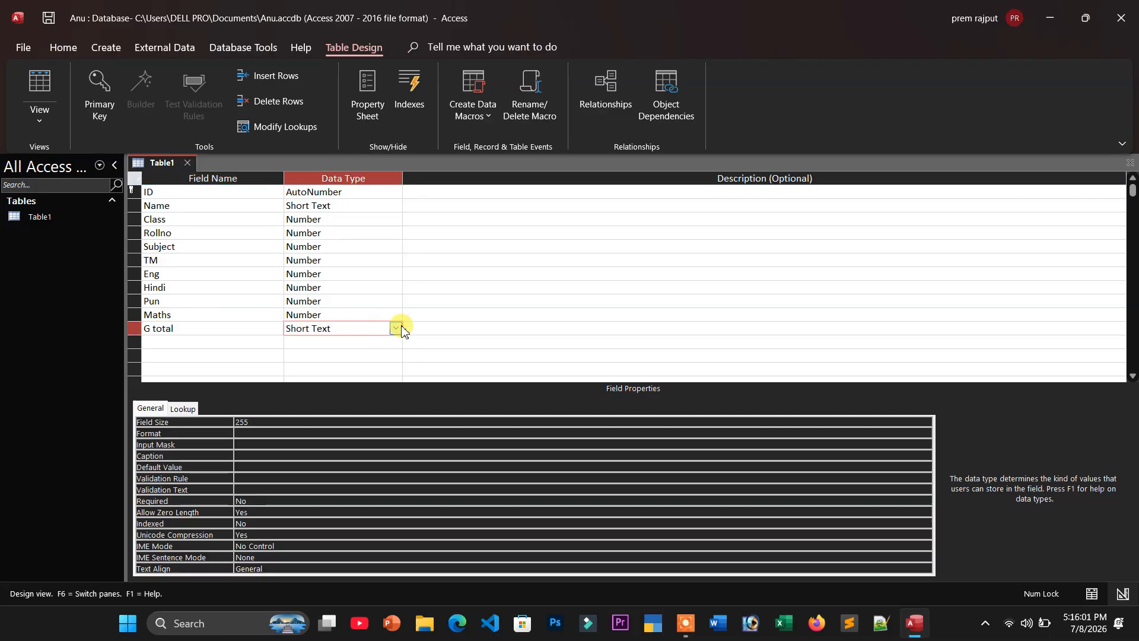
{"action": "left_click", "coordinate": [401, 329]}
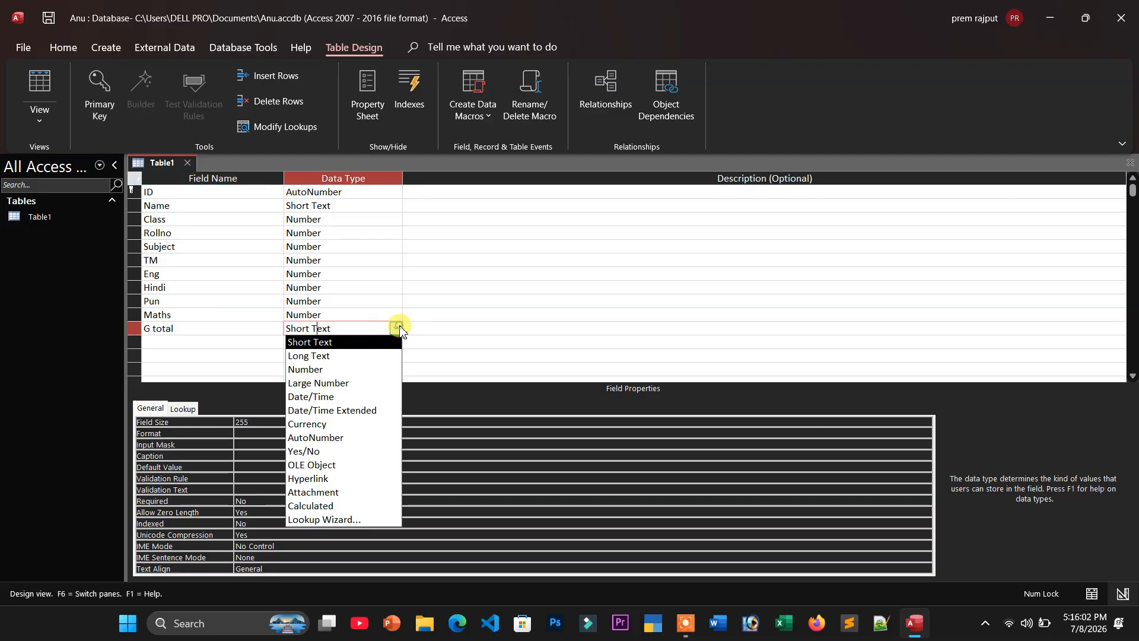
{"action": "left_click", "coordinate": [324, 370]}
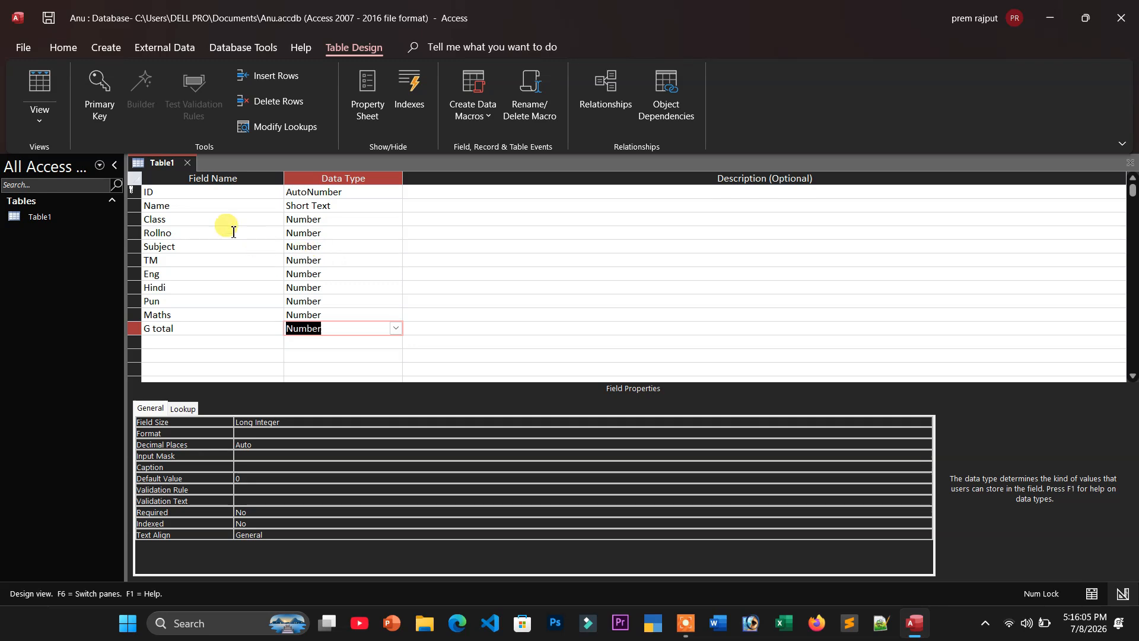
{"action": "left_click", "coordinate": [356, 280]}
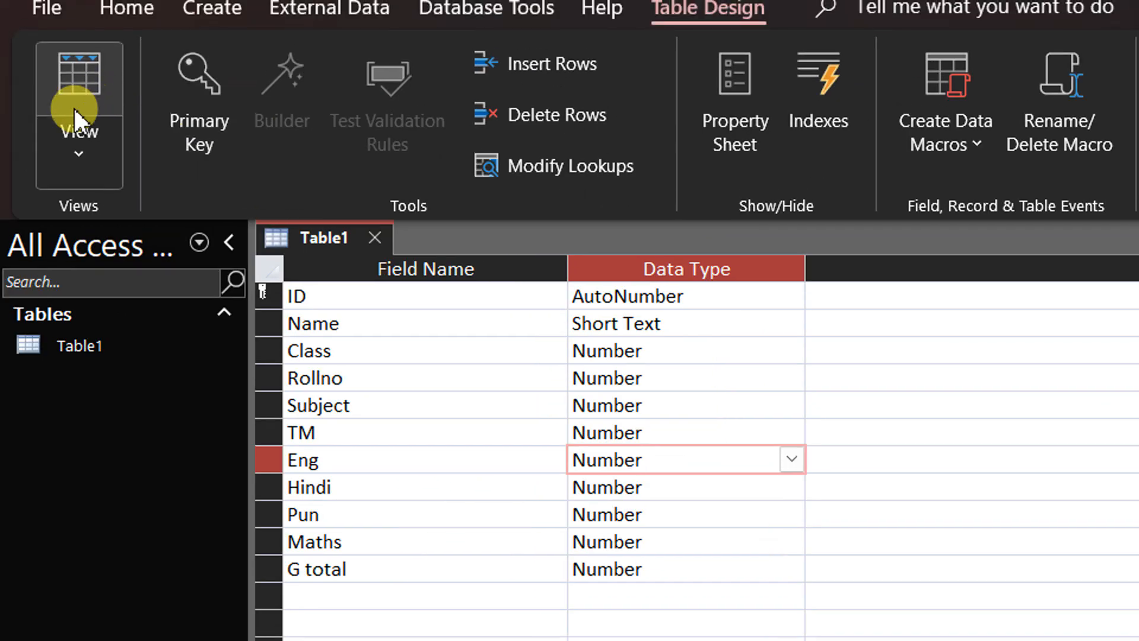
Save the Table1 design and switch the table to Datasheet View
{"action": "left_click", "coordinate": [88, 130]}
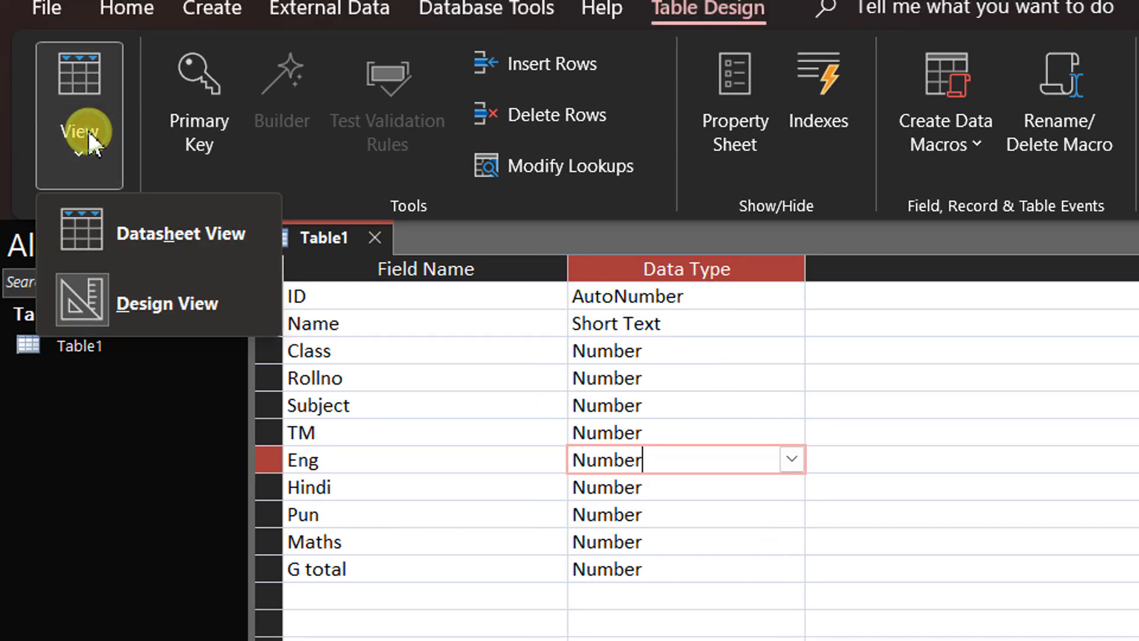
{"action": "left_click", "coordinate": [472, 385]}
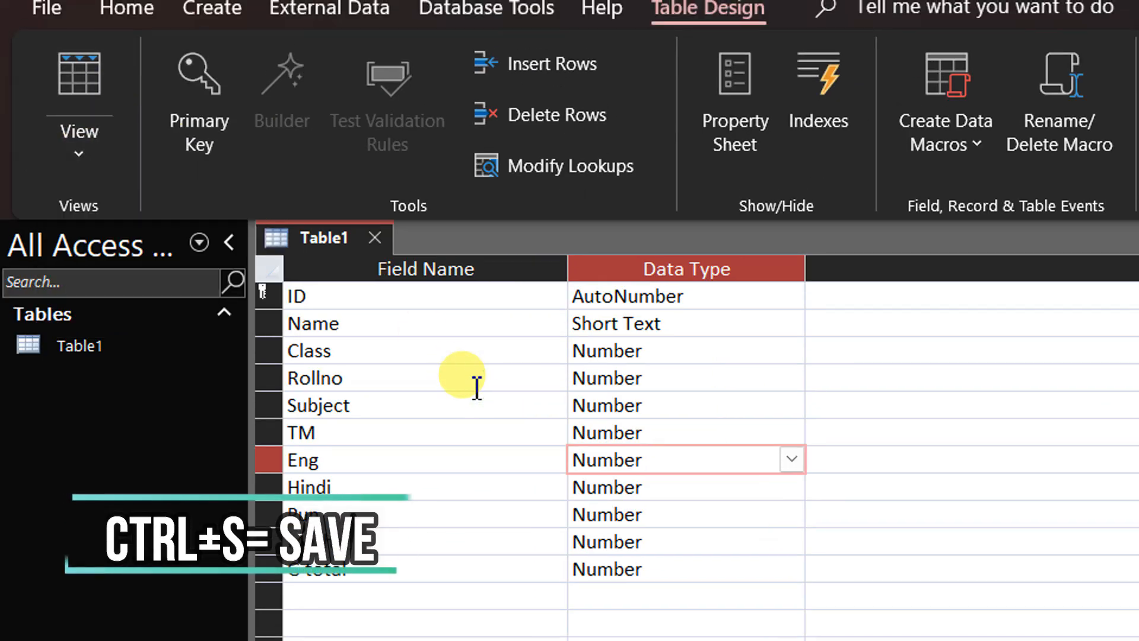
{"action": "left_click", "coordinate": [80, 155]}
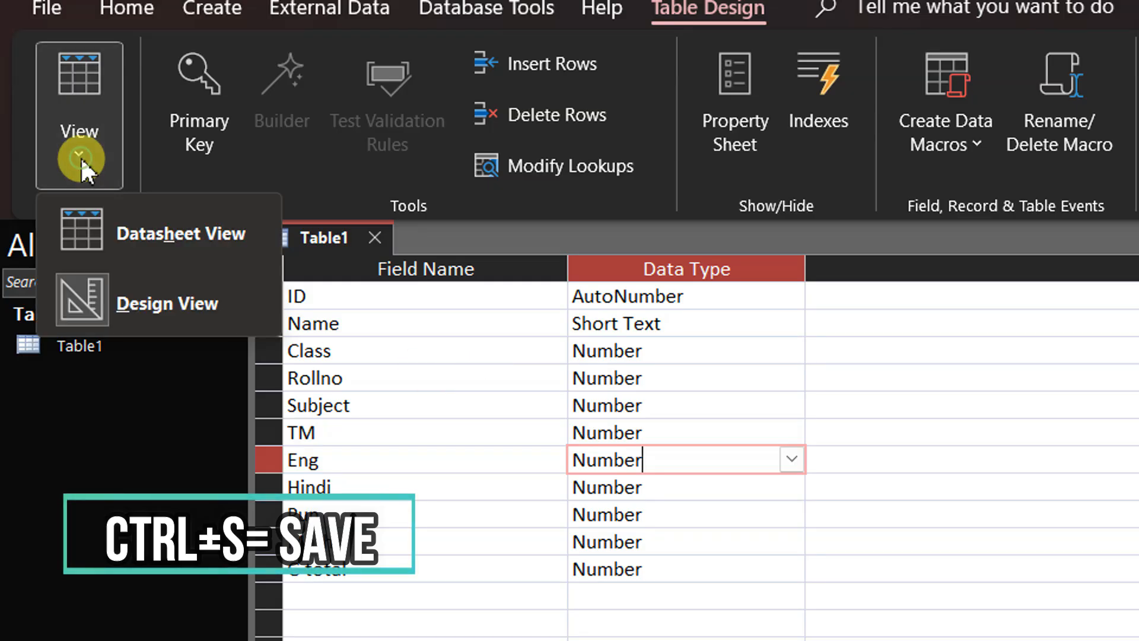
{"action": "left_click", "coordinate": [132, 219]}
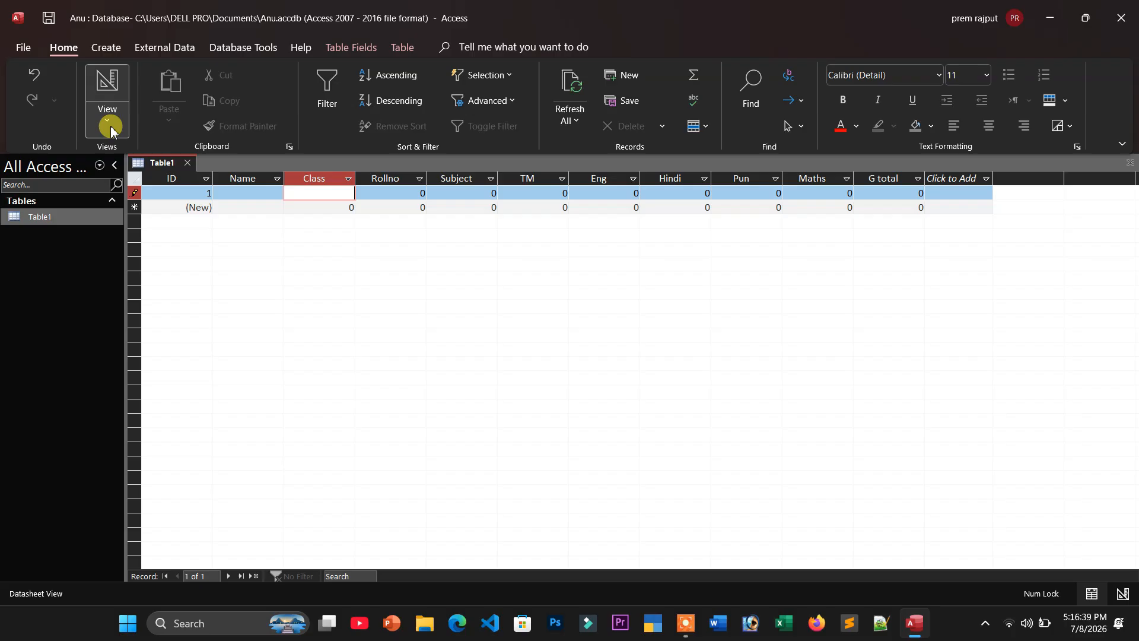
Return to Design View and set the Class field's data type to Short Text
{"action": "left_click", "coordinate": [219, 159]}
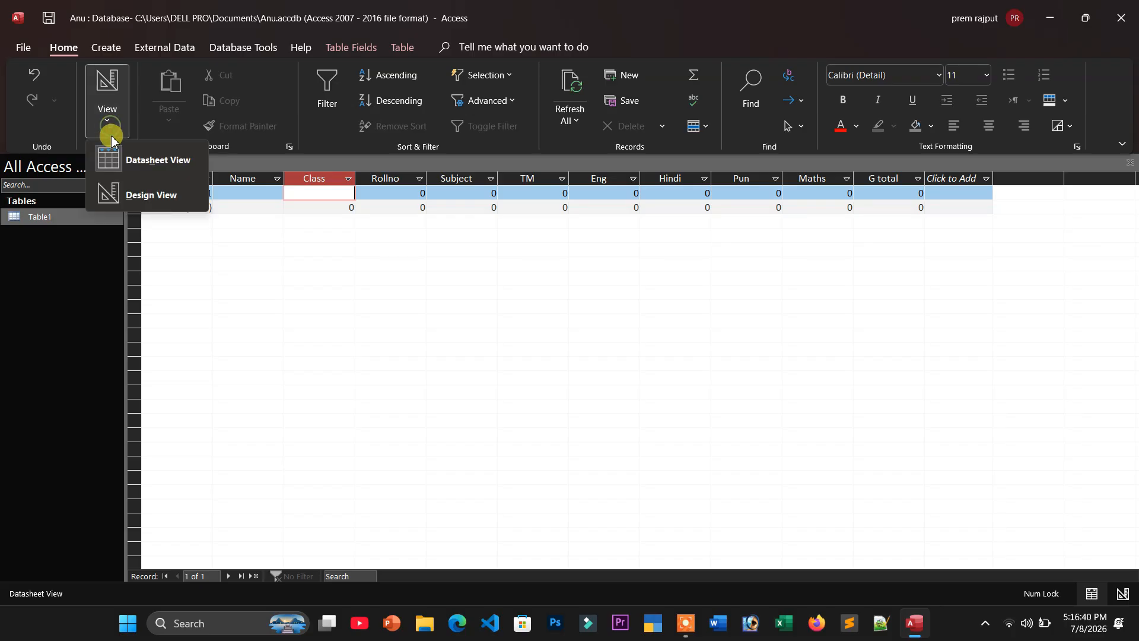
{"action": "left_click", "coordinate": [128, 191]}
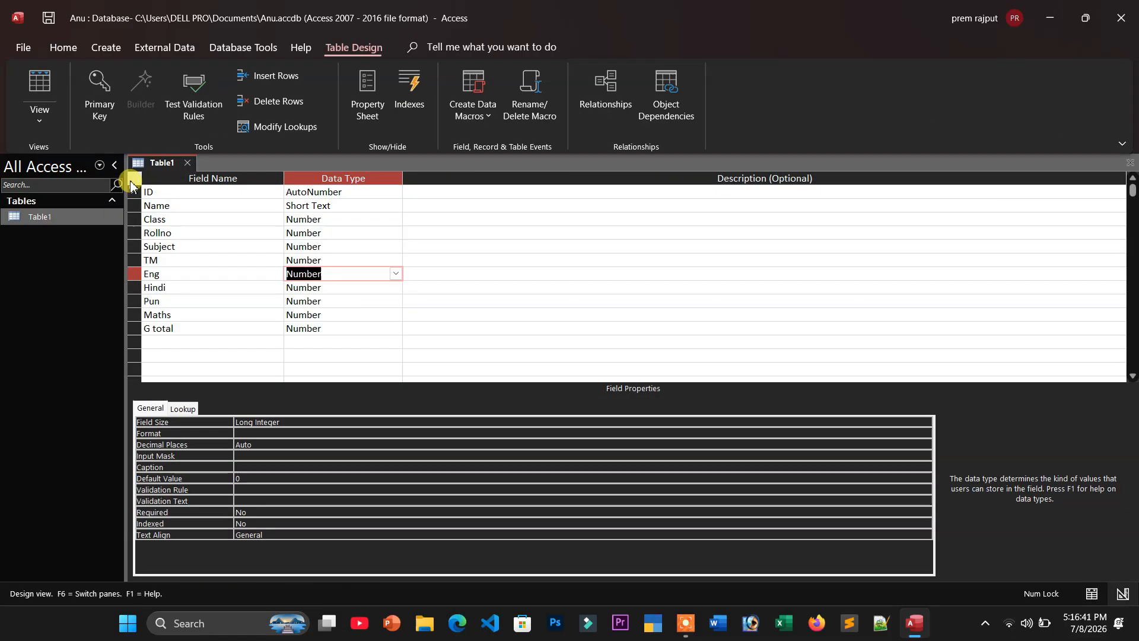
{"action": "left_click", "coordinate": [291, 233]}
{"action": "left_click", "coordinate": [333, 221]}
{"action": "left_click", "coordinate": [396, 219]}
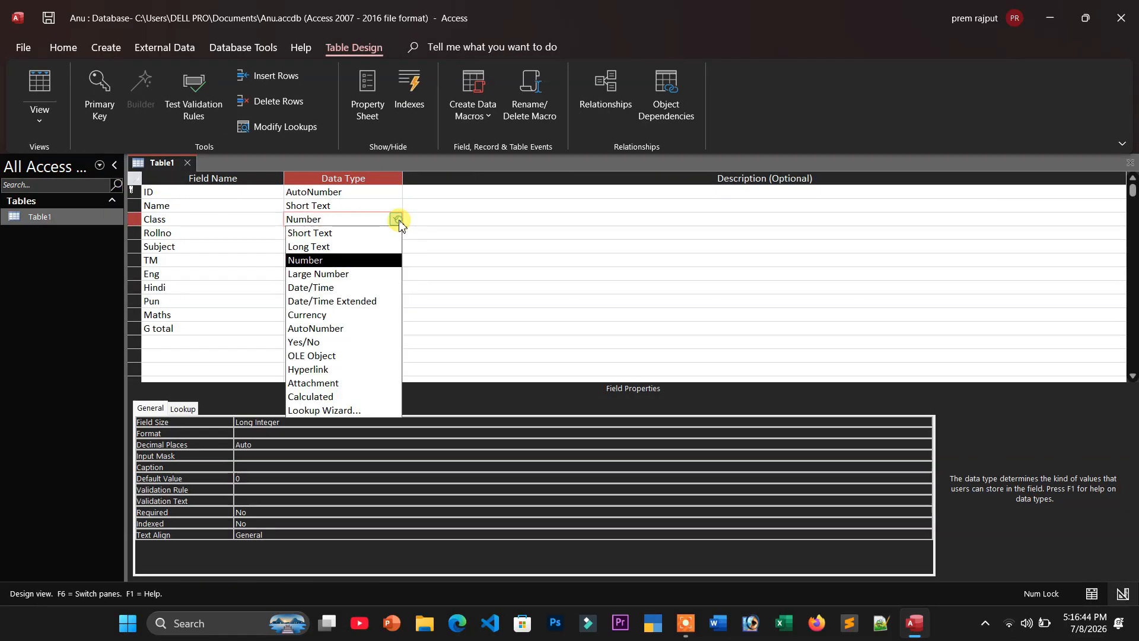
{"action": "left_click", "coordinate": [333, 233]}
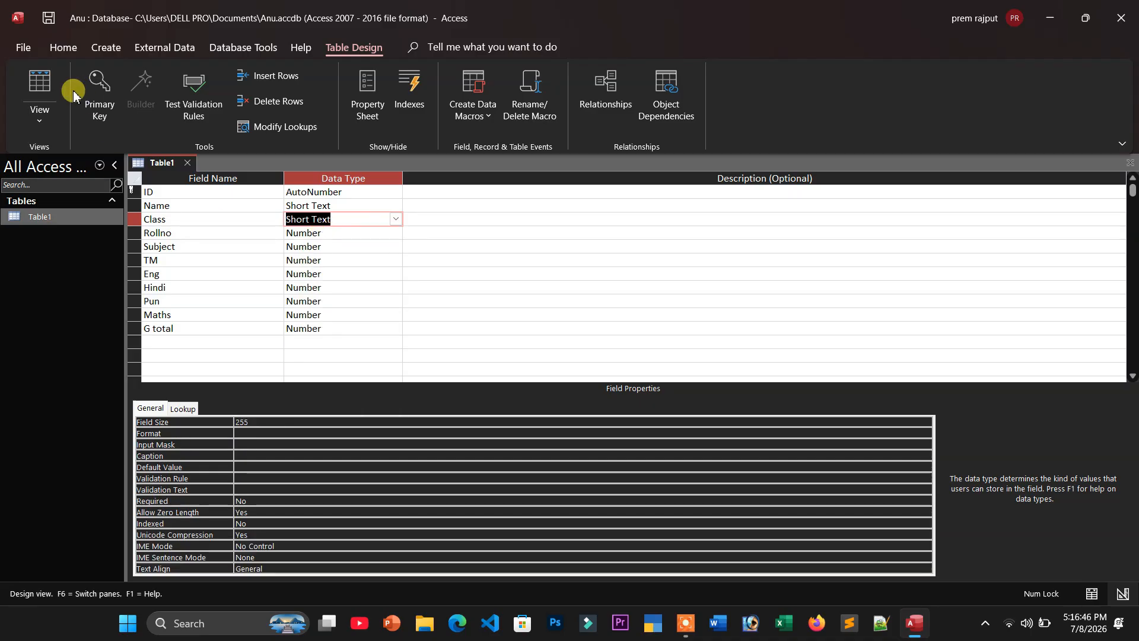
Switch the table back to Datasheet View, agreeing to save the design change
{"action": "left_click", "coordinate": [39, 112]}
{"action": "left_click", "coordinate": [48, 159]}
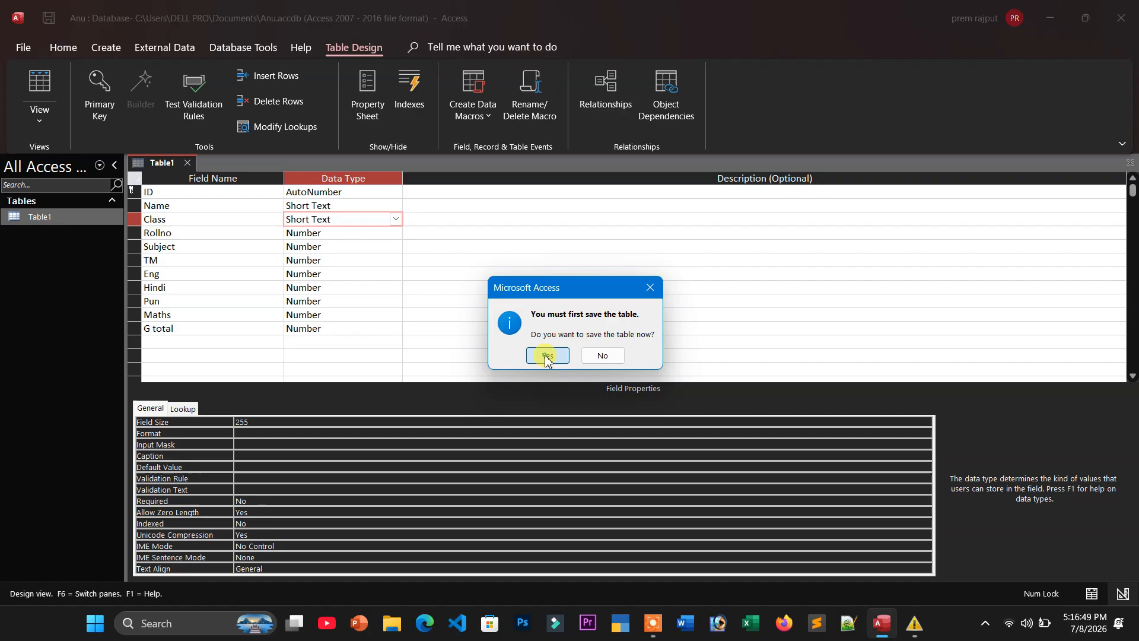
{"action": "left_click", "coordinate": [547, 356]}
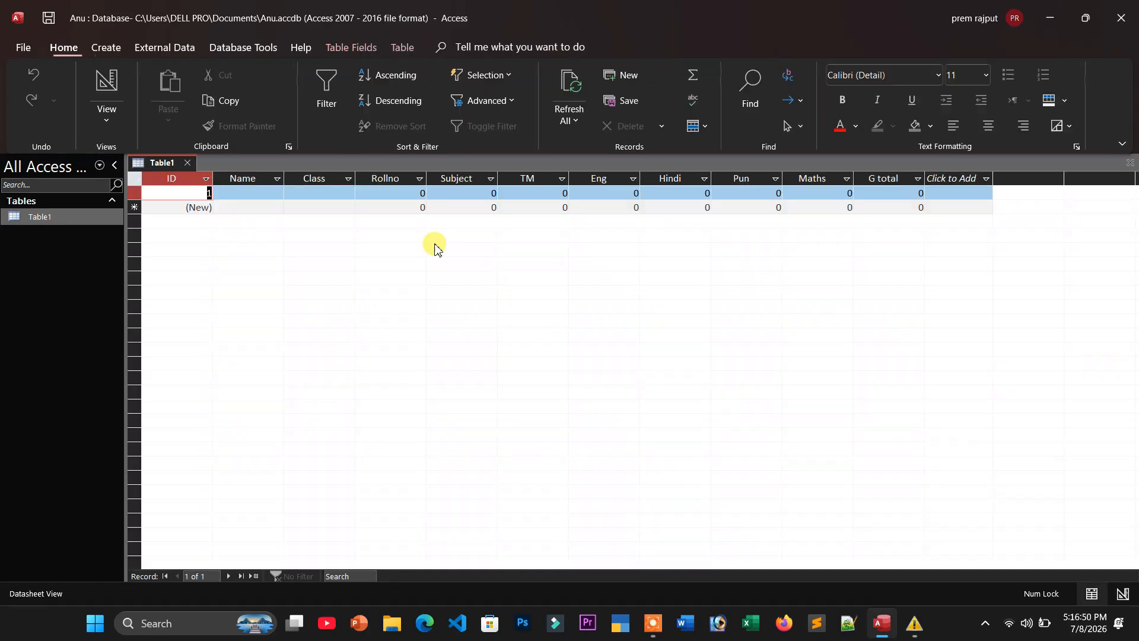
In the first record, enter Class 9th, Rollno 4, Subject 6 and TM 230
{"action": "left_click", "coordinate": [315, 192]}
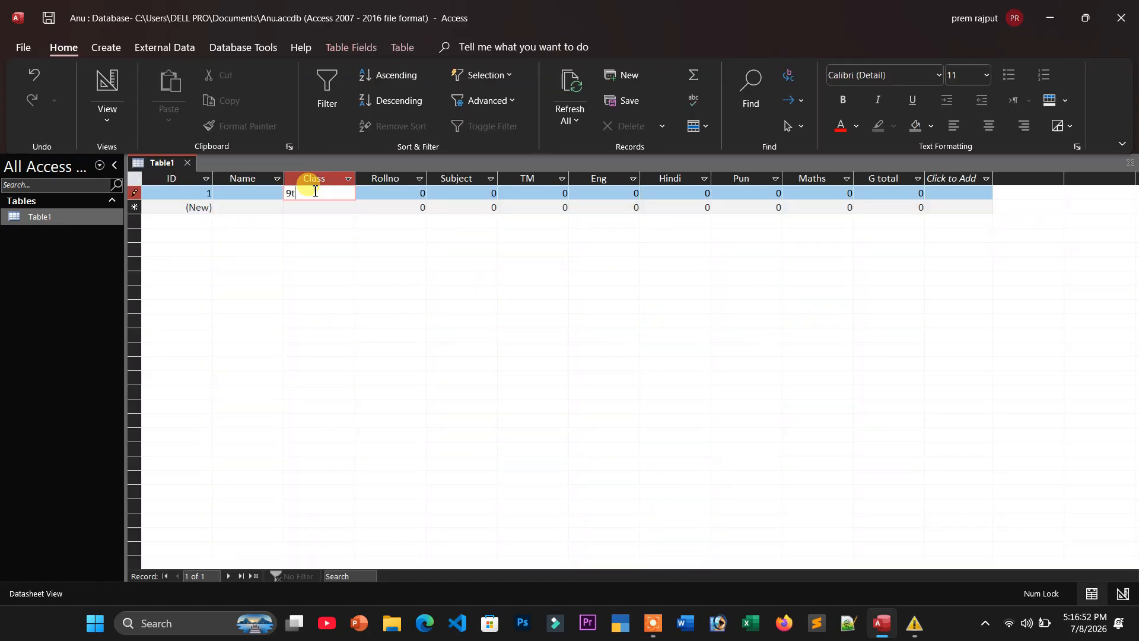
{"action": "key", "text": "Tab"}
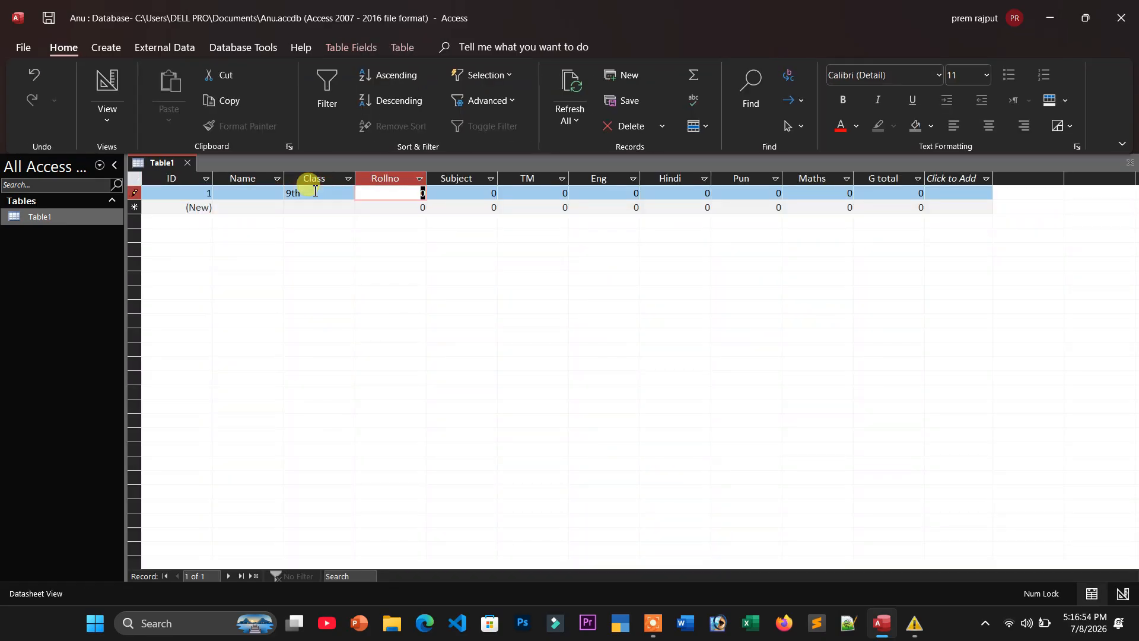
{"action": "type", "text": "4"}
{"action": "key", "text": "Tab"}
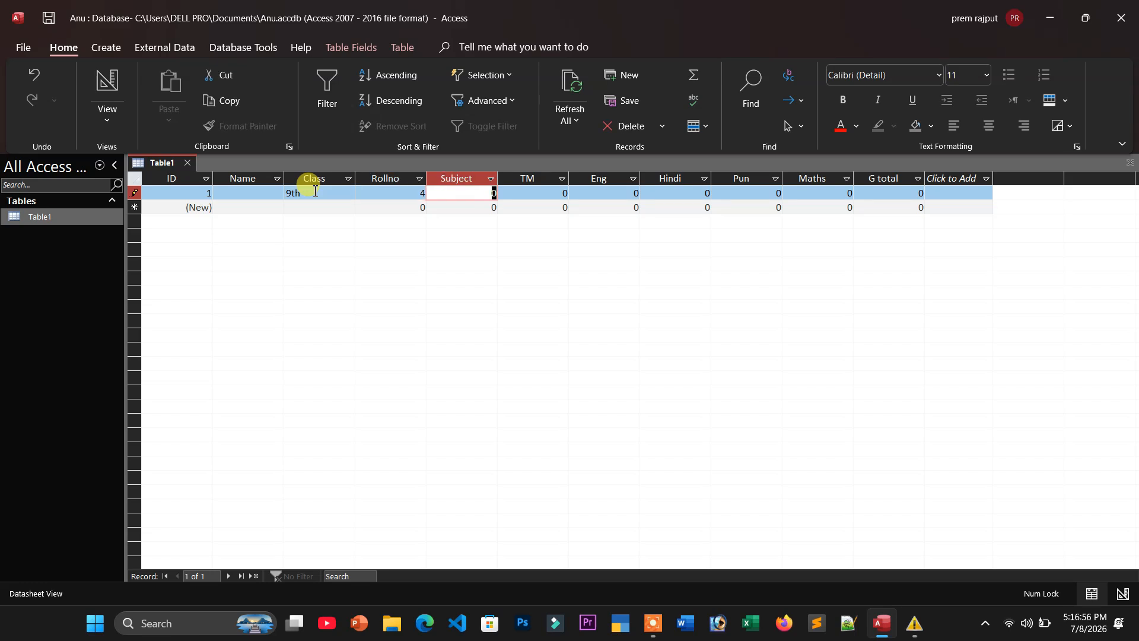
{"action": "type", "text": "6"}
{"action": "key", "text": "Tab"}
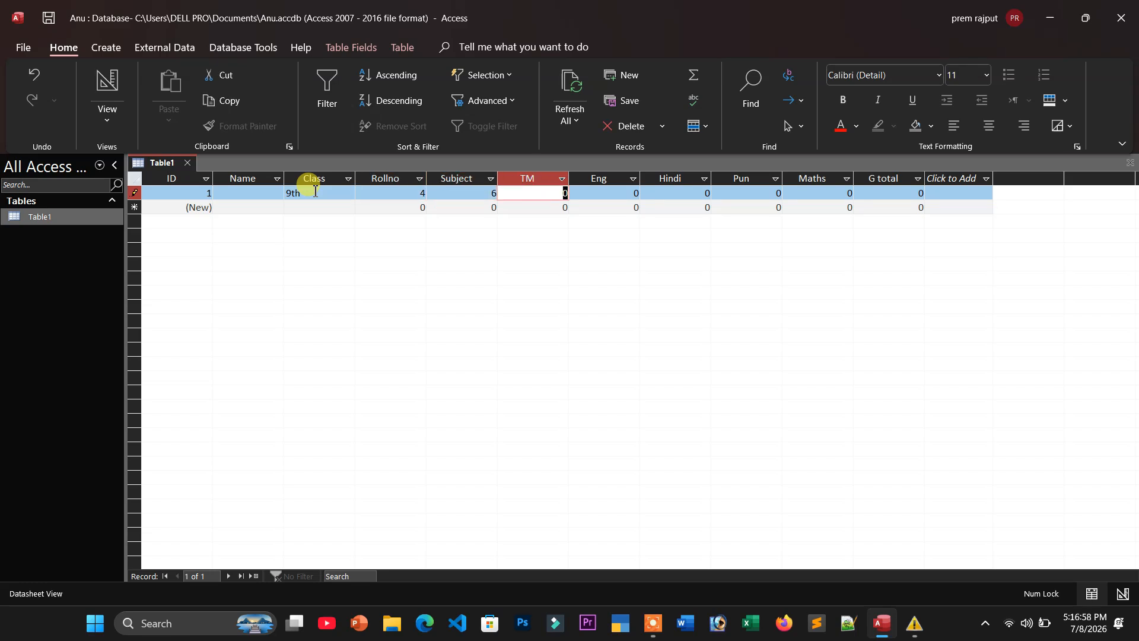
{"action": "type", "text": "230"}
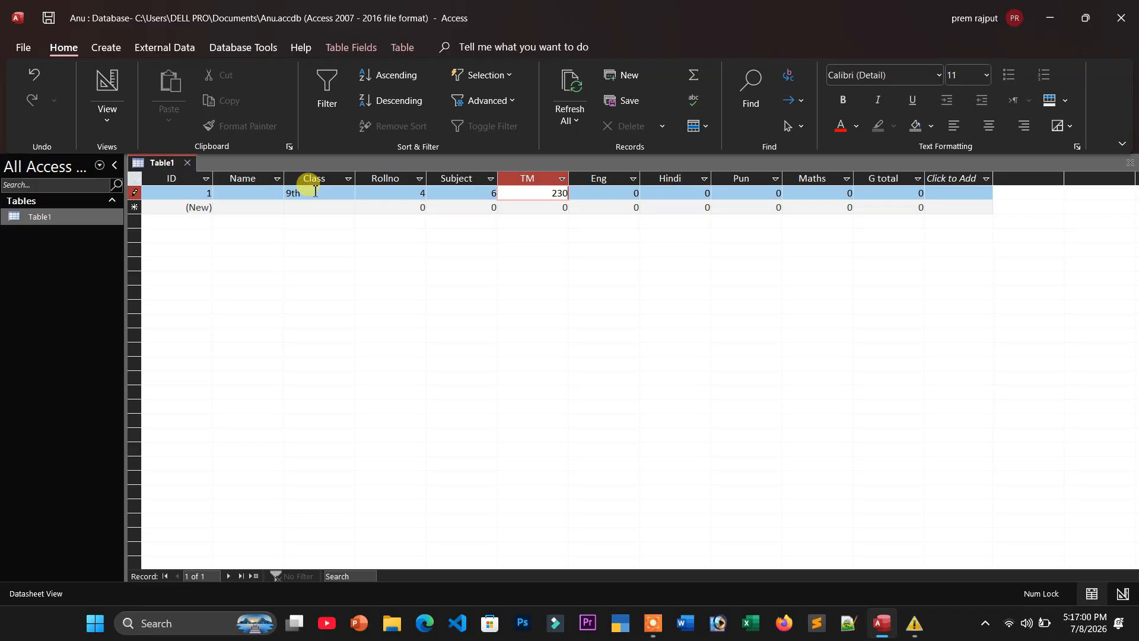
{"action": "key", "text": "Tab"}
Complete the first record's marks with Eng 46, Hindi 58, Pun 35, Maths 46 and G total 130
{"action": "type", "text": "46"}
{"action": "key", "text": "Tab"}
{"action": "type", "text": "58"}
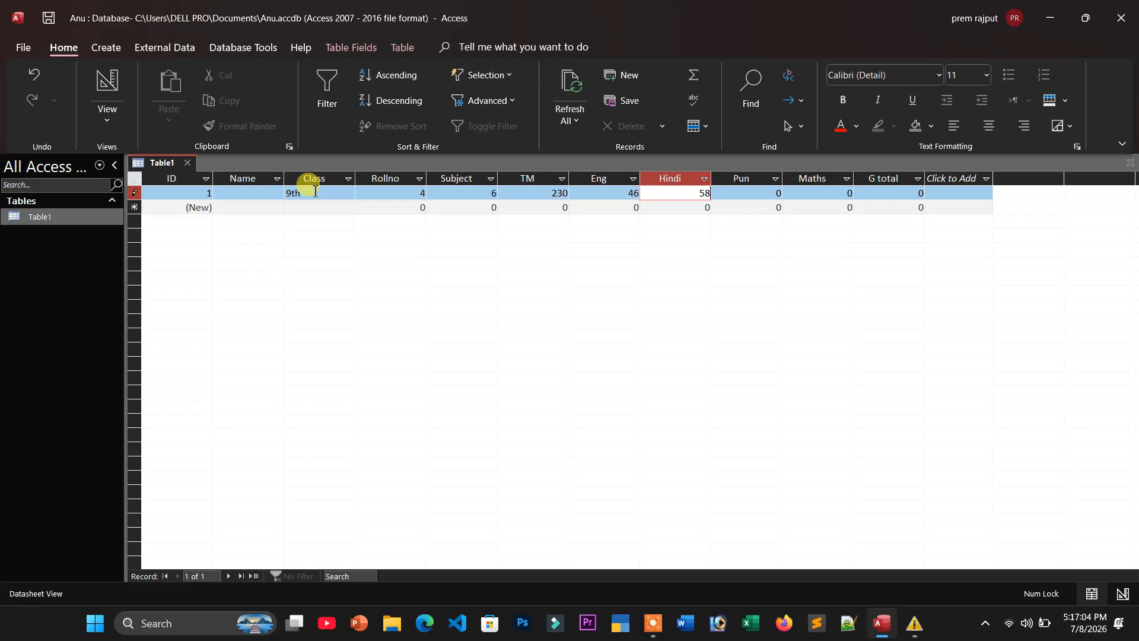
{"action": "key", "text": "Tab"}
{"action": "type", "text": "3"}
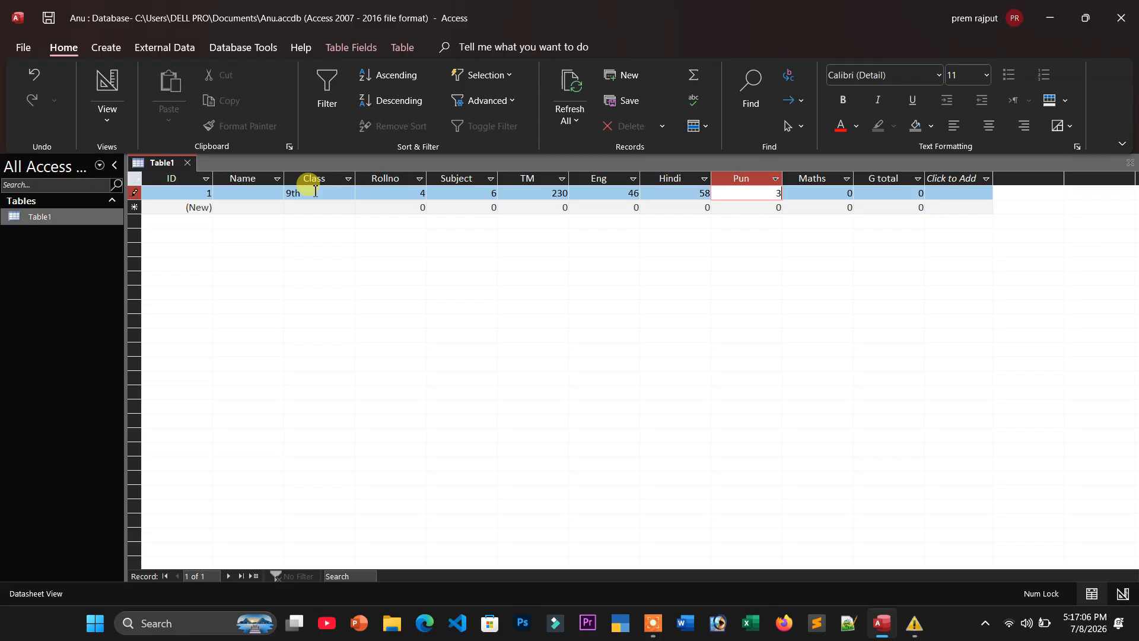
{"action": "key", "text": "Tab"}
{"action": "type", "text": "46"}
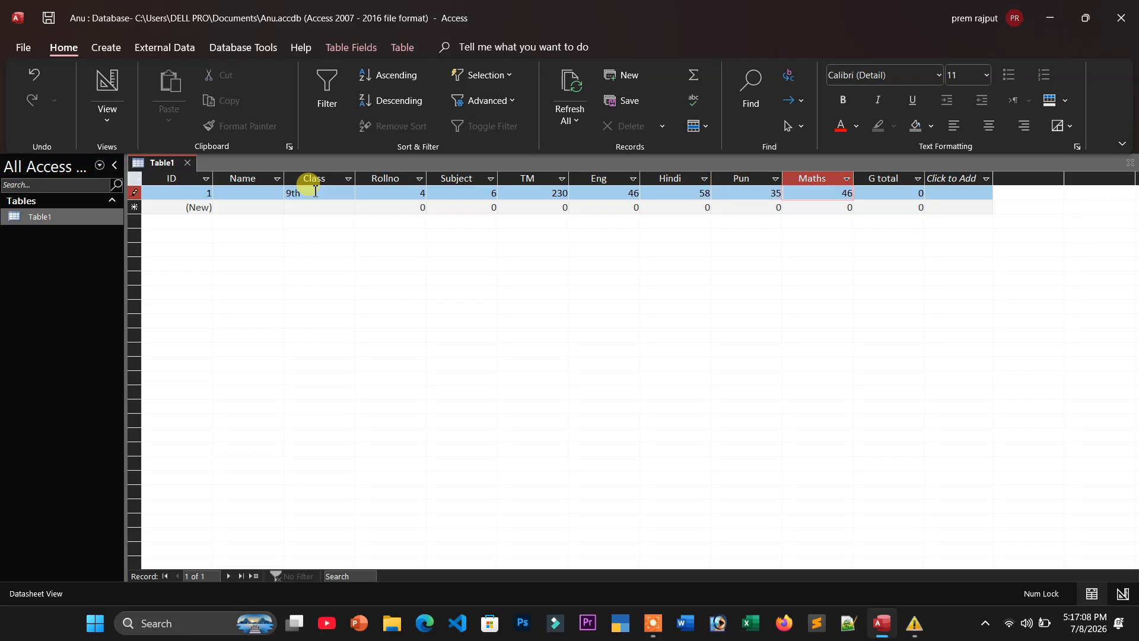
{"action": "key", "text": "Tab"}
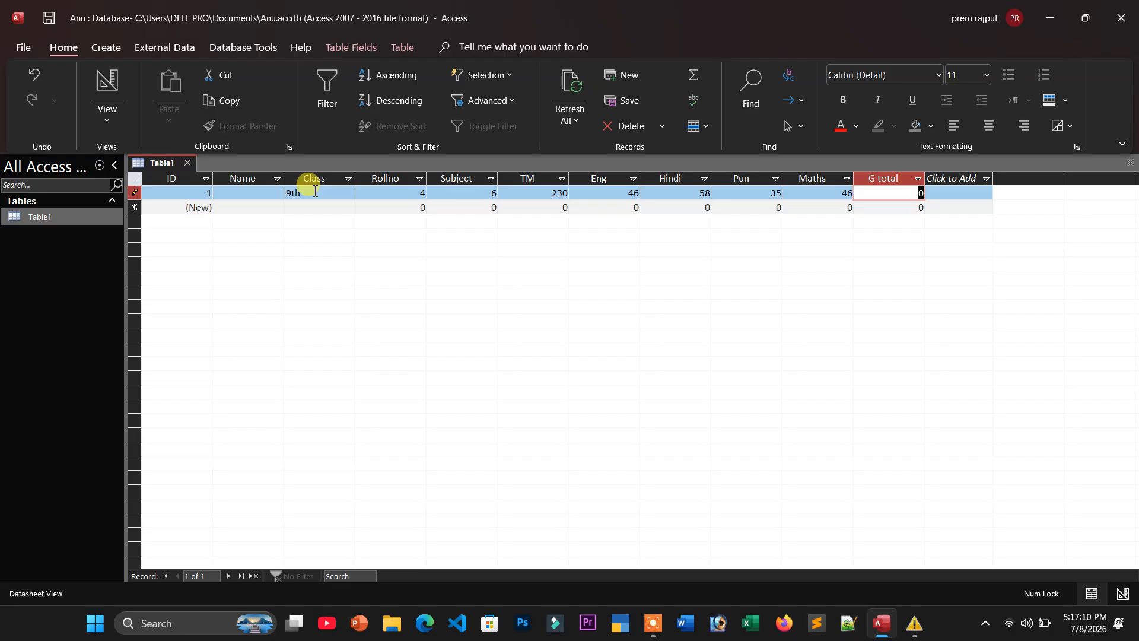
{"action": "type", "text": "130"}
{"action": "key", "text": "Tab"}
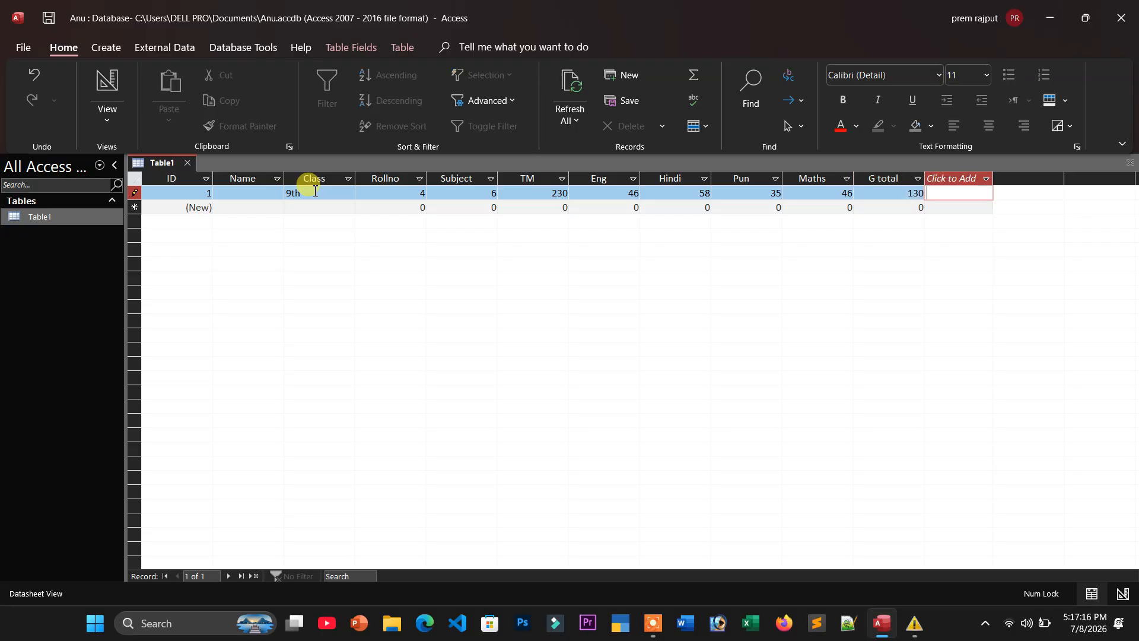
Fill in the student's first name in the Name field of the first record
{"action": "key", "text": "Down"}
{"action": "key", "text": "Left"}
{"action": "key", "text": "Left"}
{"action": "key", "text": "Left"}
{"action": "key", "text": "Left"}
{"action": "key", "text": "Left"}
{"action": "key", "text": "Left"}
{"action": "key", "text": "Left"}
{"action": "key", "text": "Left"}
{"action": "key", "text": "Left"}
{"action": "key", "text": "Left"}
{"action": "key", "text": "Left"}
{"action": "key", "text": "Left"}
{"action": "key", "text": "Left"}
{"action": "key", "text": "Left"}
{"action": "key", "text": "Left"}
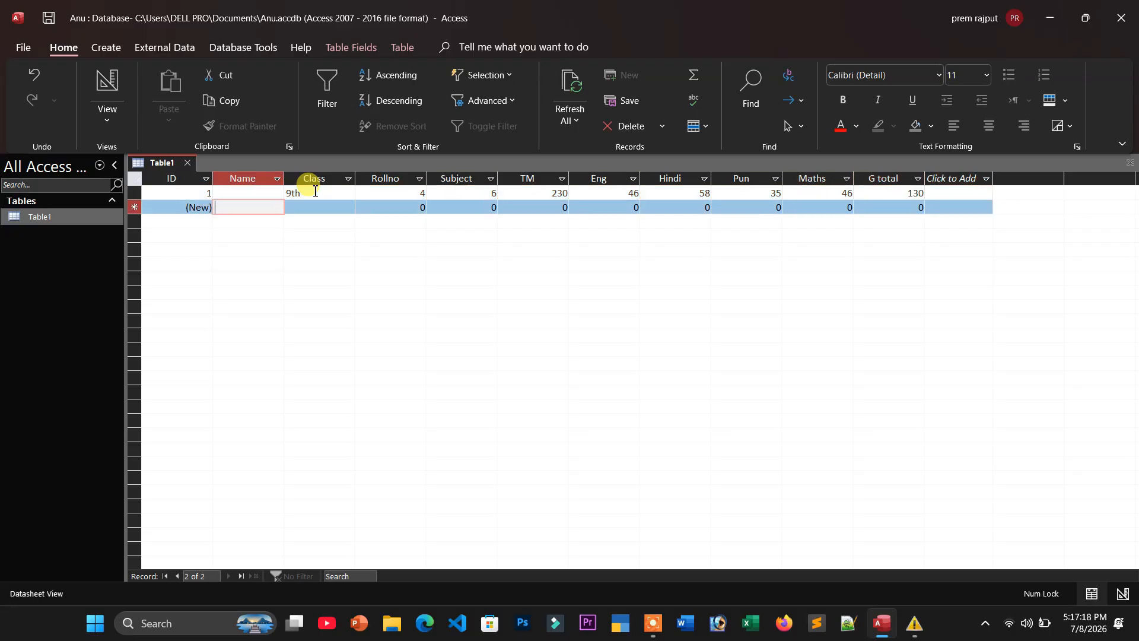
{"action": "key", "text": "Down"}
{"action": "key", "text": "Left"}
{"action": "key", "text": "Left"}
{"action": "key", "text": "Left"}
{"action": "key", "text": "Left"}
{"action": "key", "text": "Left"}
{"action": "key", "text": "Left"}
{"action": "key", "text": "Left"}
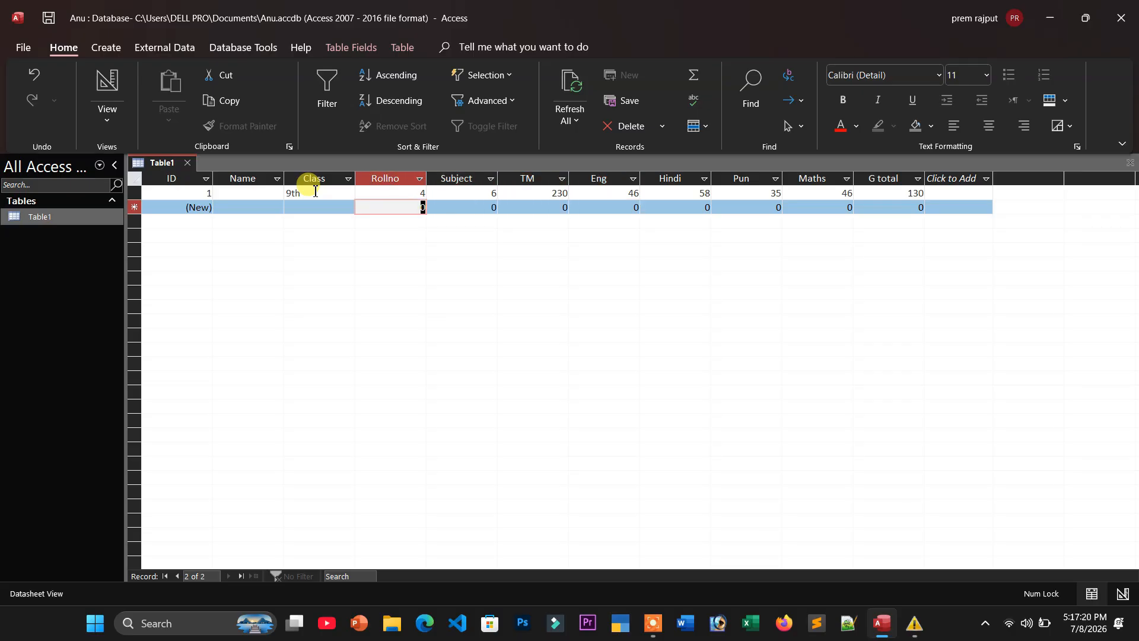
{"action": "key", "text": "Up"}
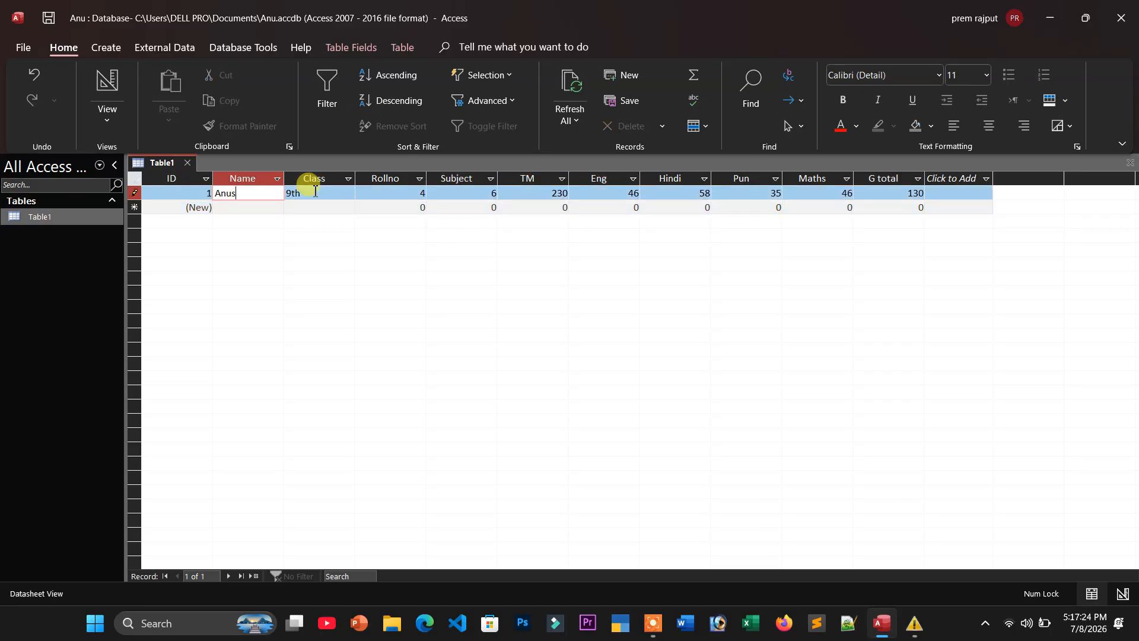
{"action": "key", "text": "Right"}
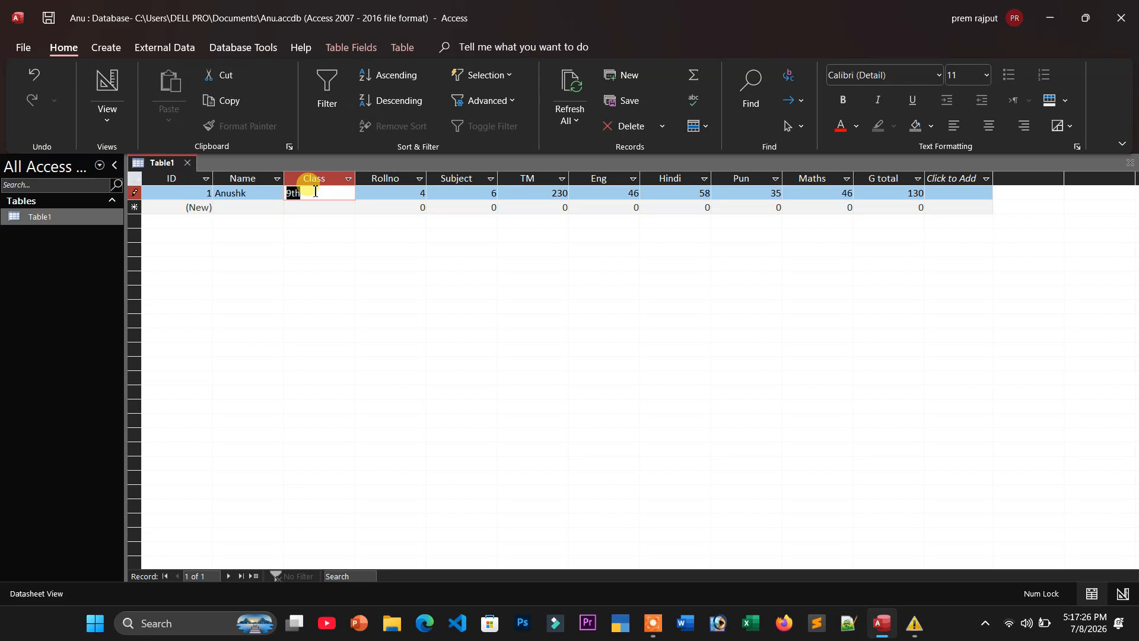
{"action": "key", "text": "Left"}
{"action": "key", "text": "Right"}
{"action": "type", "text": "a"}
{"action": "key", "text": "Left"}
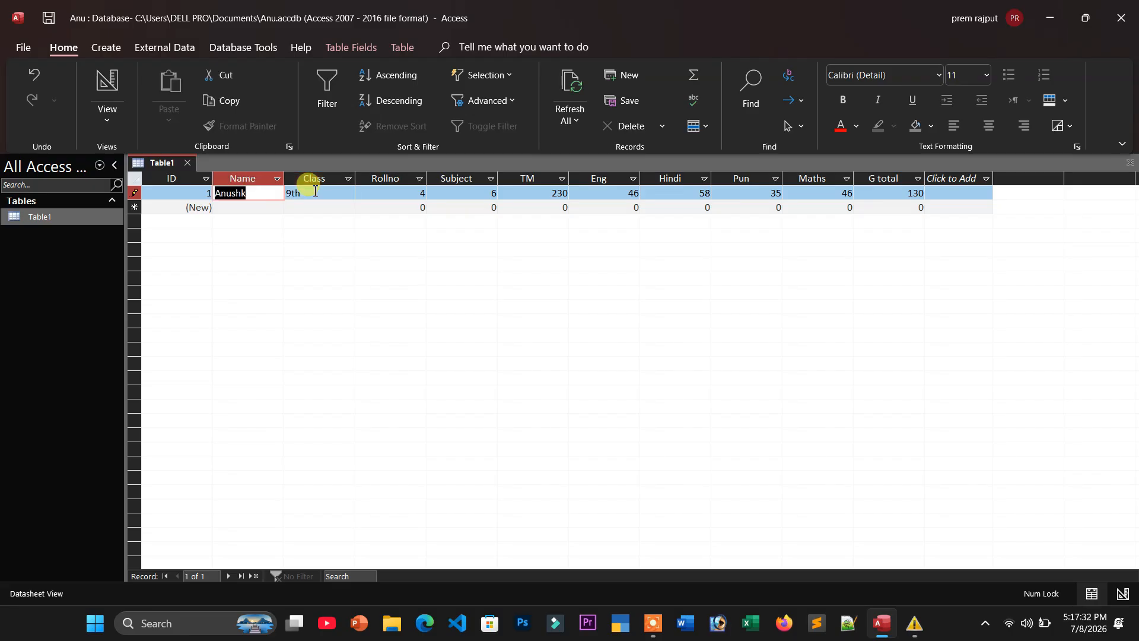
{"action": "key", "text": "Right"}
{"action": "left_click", "coordinate": [267, 193]}
{"action": "type", "text": "a"}
Start a second record with the student's first name, Class 6th, Rollno 2 and Subject 6
{"action": "left_click", "coordinate": [252, 207]}
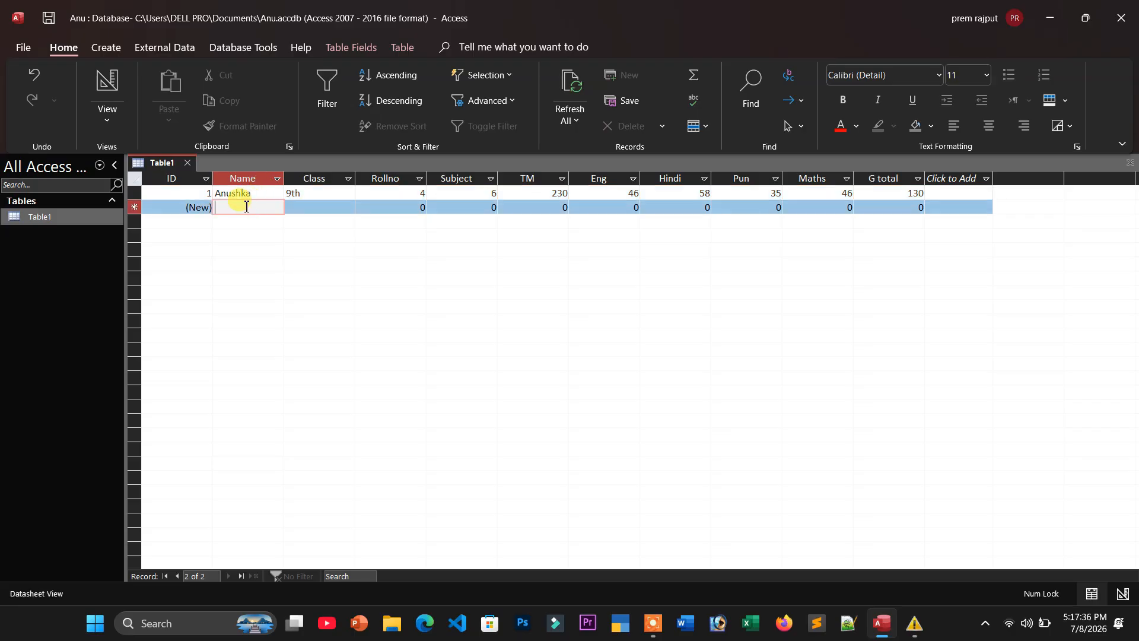
{"action": "type", "text": "Pa"}
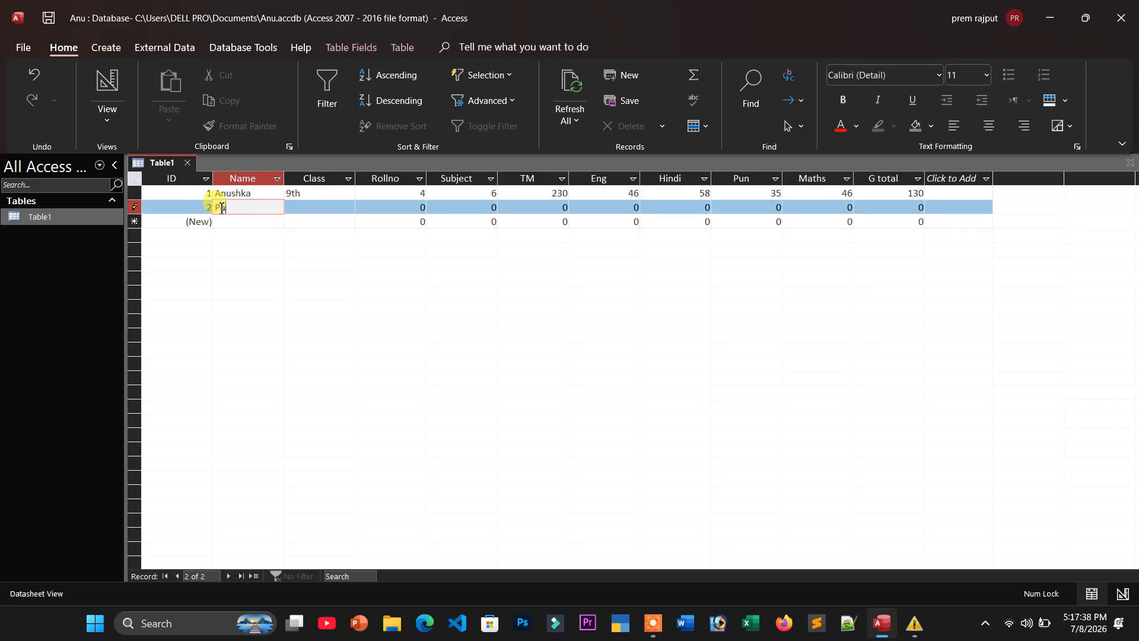
{"action": "key", "text": "Tab"}
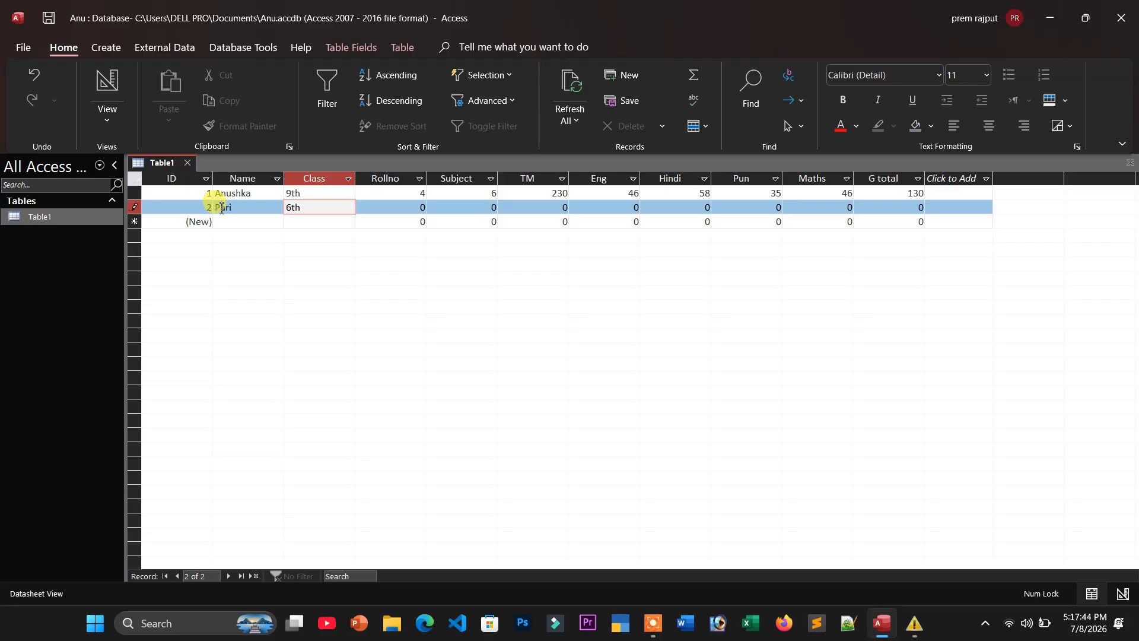
{"action": "key", "text": "Tab"}
{"action": "type", "text": "2"}
{"action": "key", "text": "Tab"}
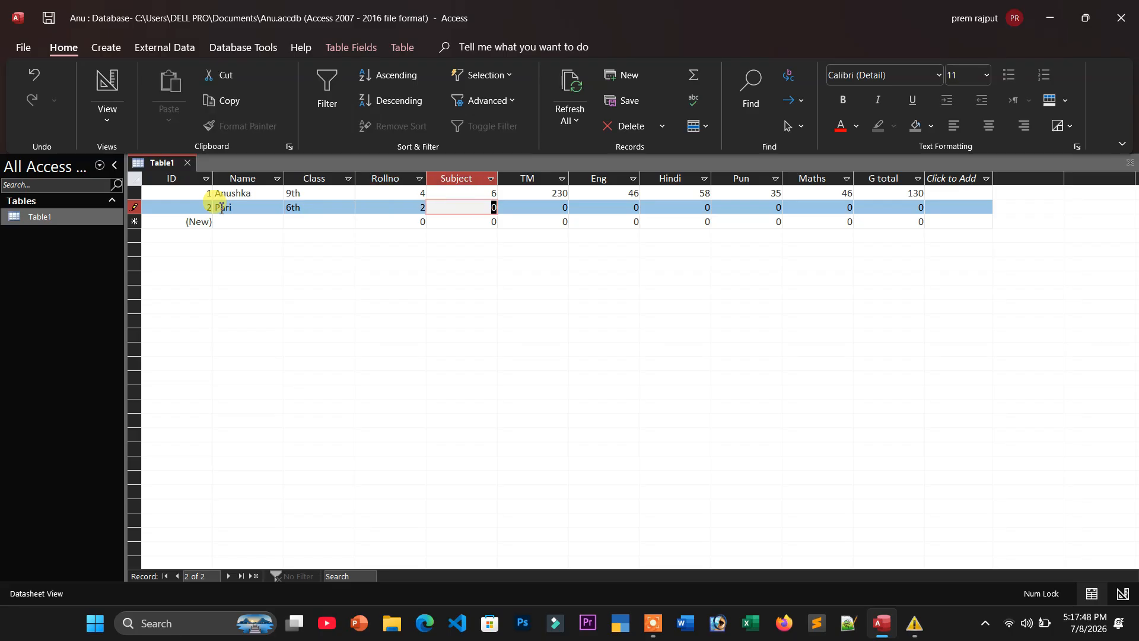
{"action": "key", "text": "Tab"}
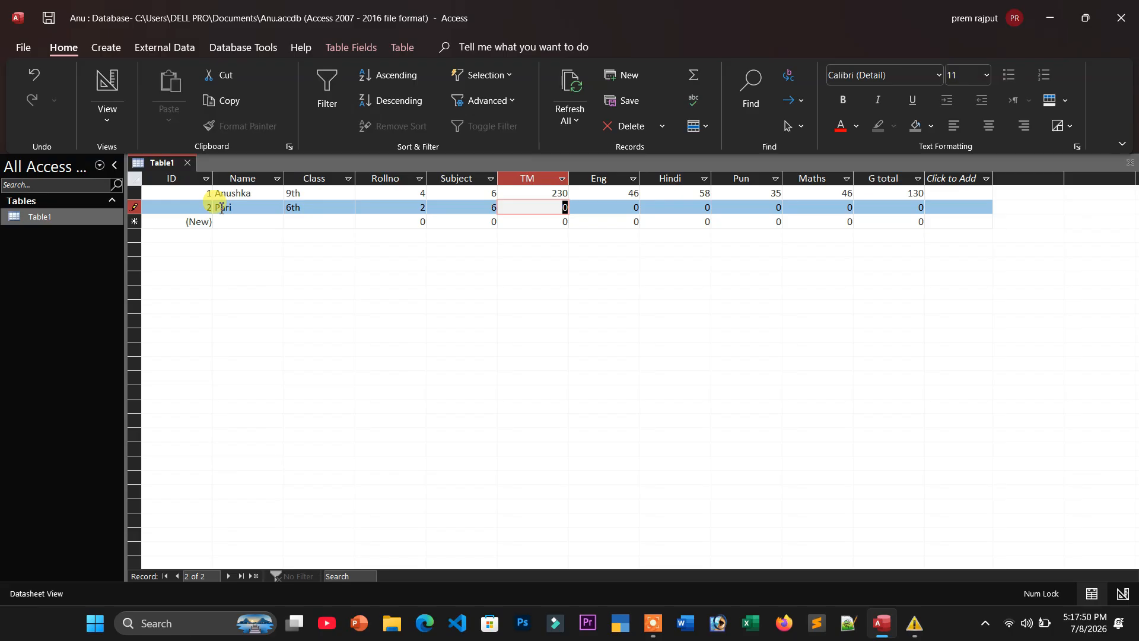
Complete the second record with TM 300, Eng 47, Hindi 38, Pun 49, Maths 49 and G total 200
{"action": "type", "text": "300"}
{"action": "key", "text": "Tab"}
{"action": "type", "text": "4"}
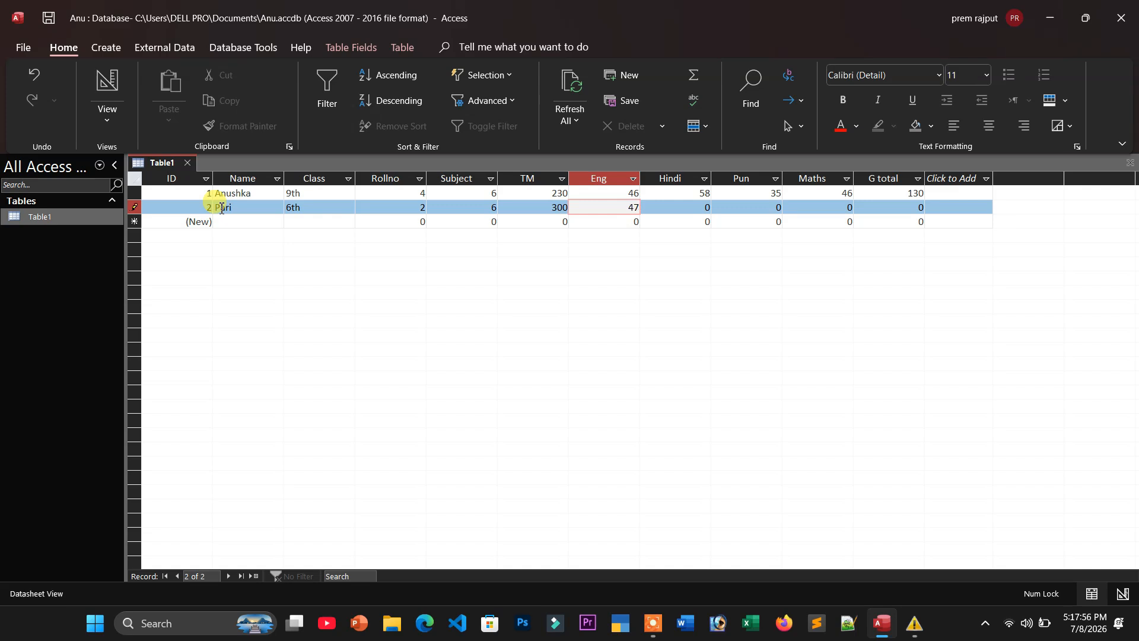
{"action": "key", "text": "Tab"}
{"action": "type", "text": "38"}
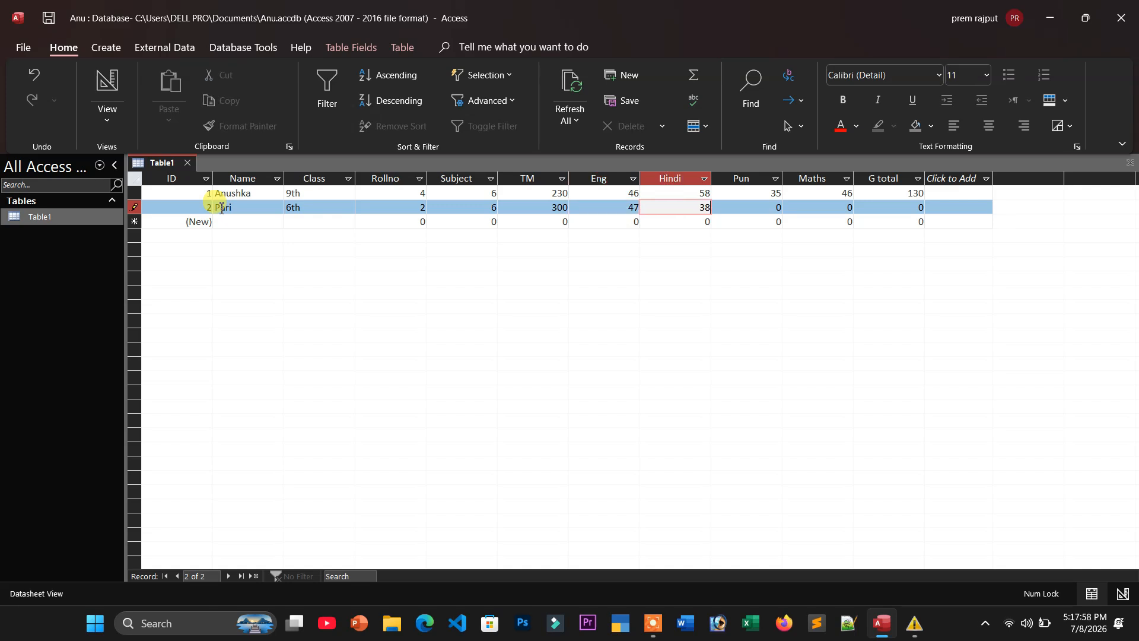
{"action": "key", "text": "Tab"}
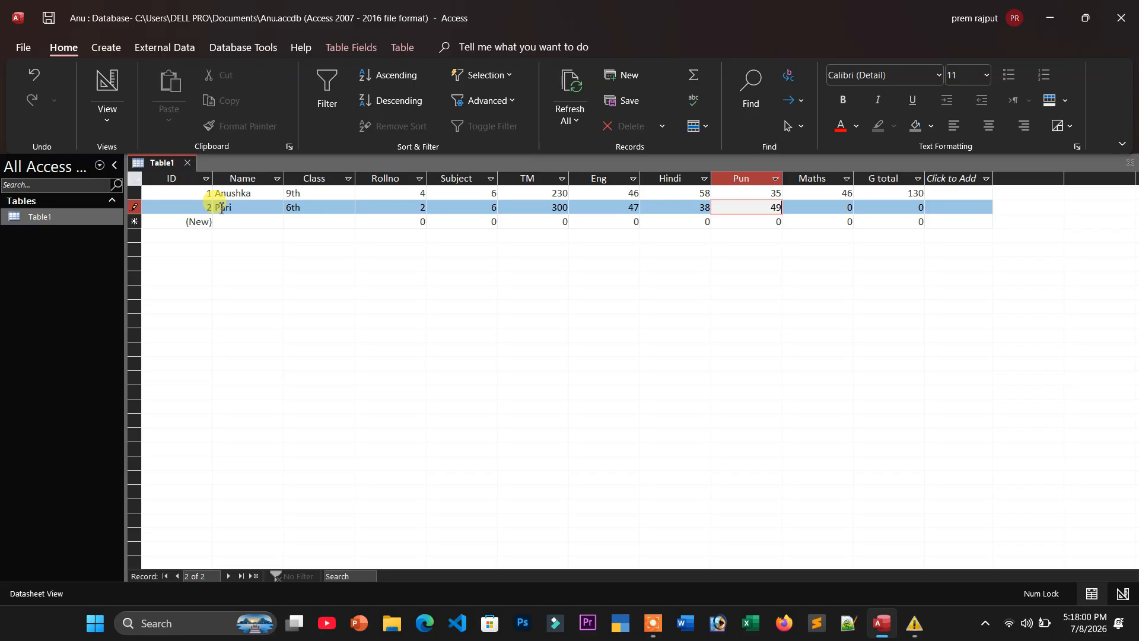
{"action": "key", "text": "Tab"}
{"action": "key", "text": "Tab"}
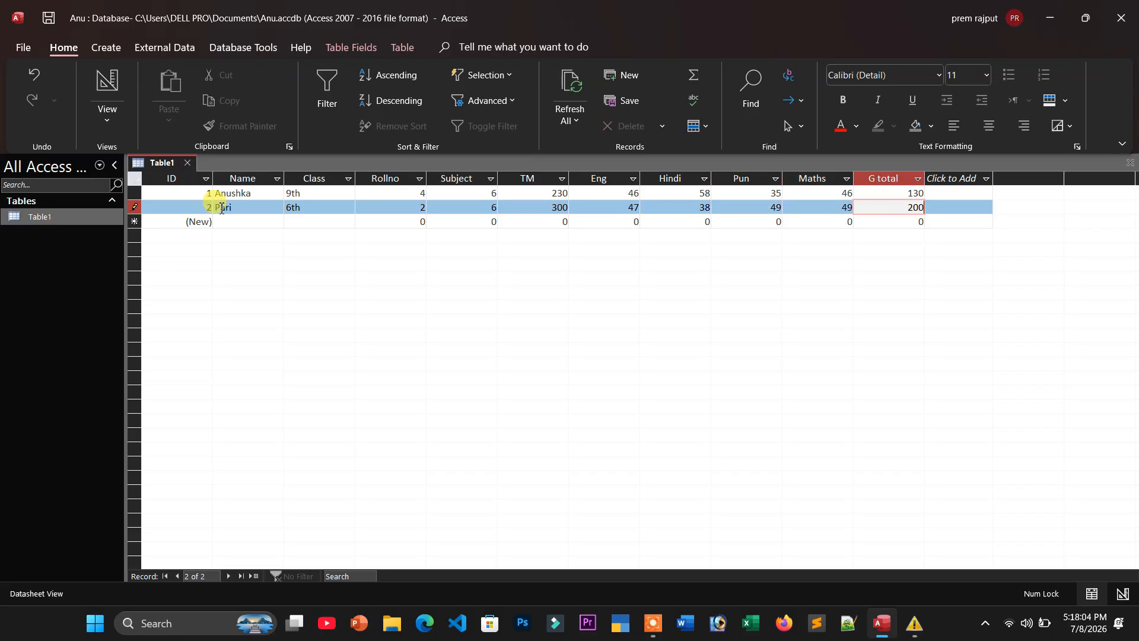
{"action": "key", "text": "Down"}
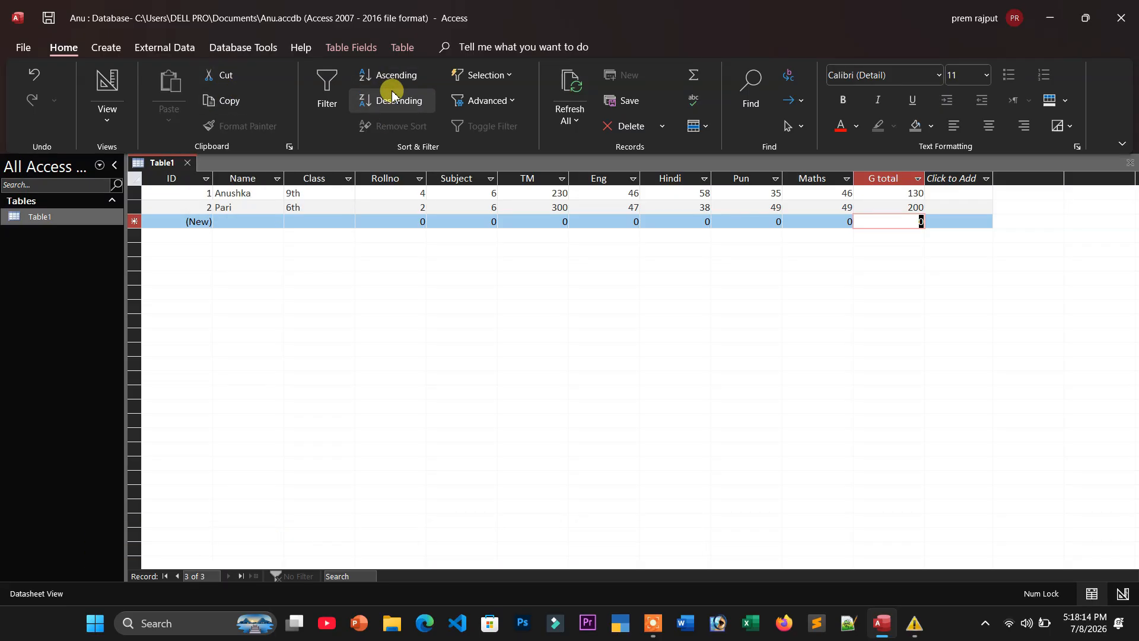
Filter the table by selection to records whose G total equals 0
{"action": "left_click", "coordinate": [497, 78]}
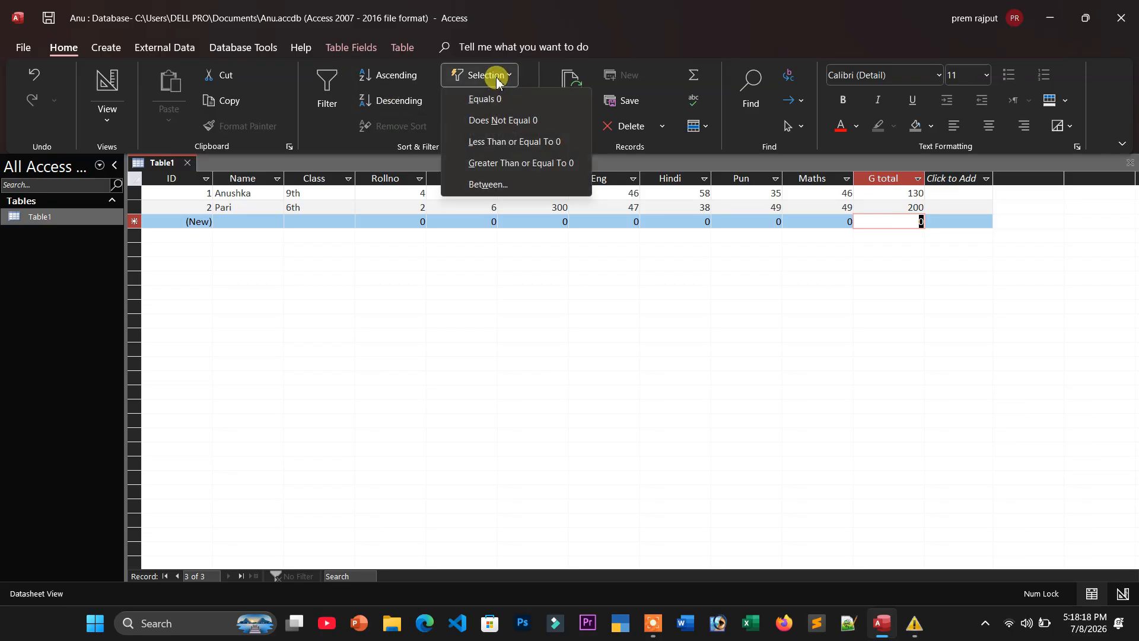
{"action": "left_click", "coordinate": [489, 99]}
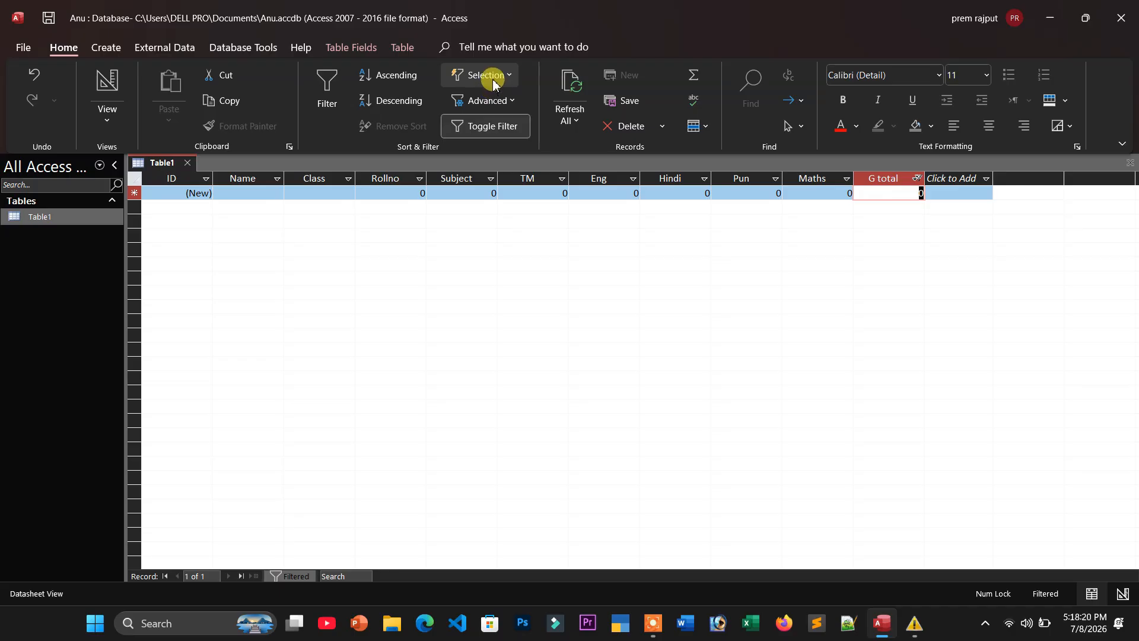
{"action": "left_click", "coordinate": [493, 80]}
{"action": "left_click", "coordinate": [496, 116]}
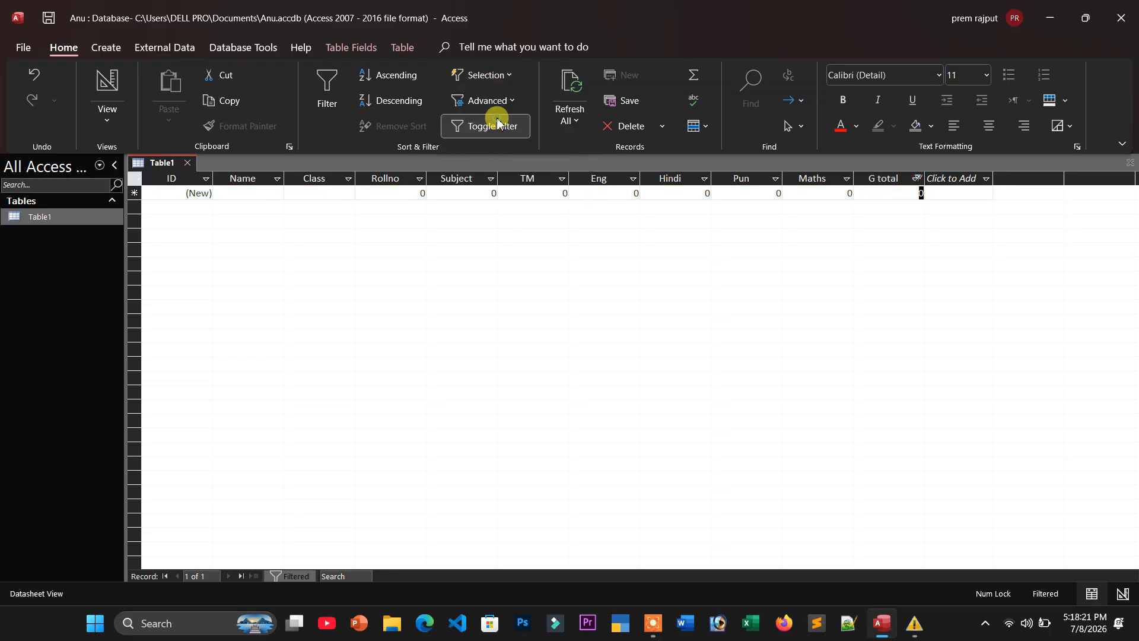
Filter G total to values between 78 and 78, and turn the table's filter off
{"action": "left_click", "coordinate": [493, 76]}
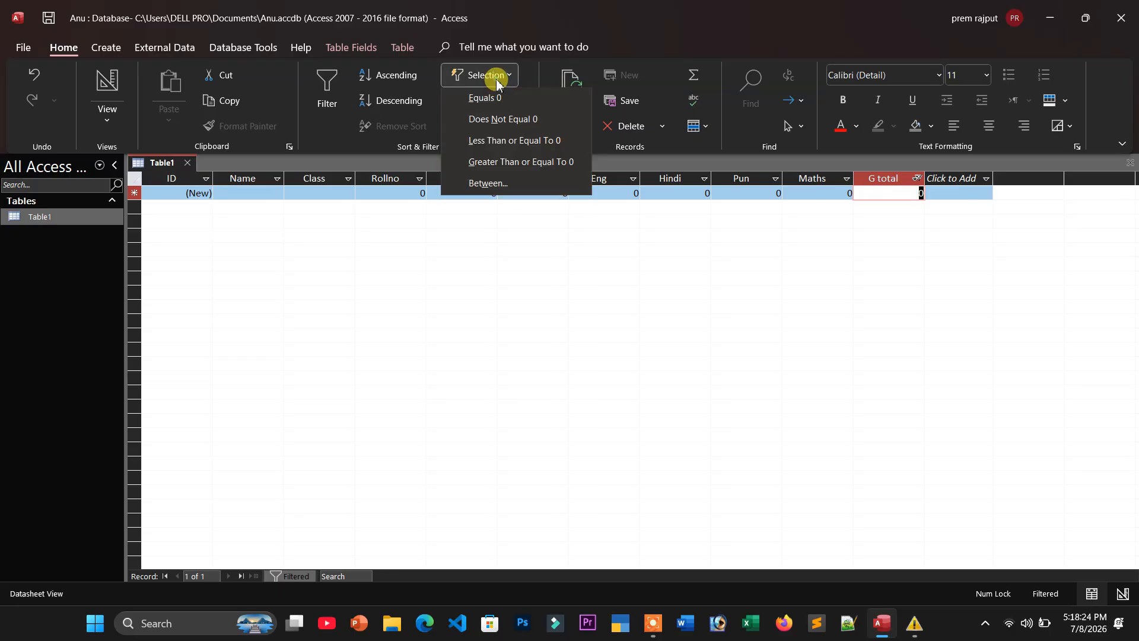
{"action": "left_click", "coordinate": [502, 184]}
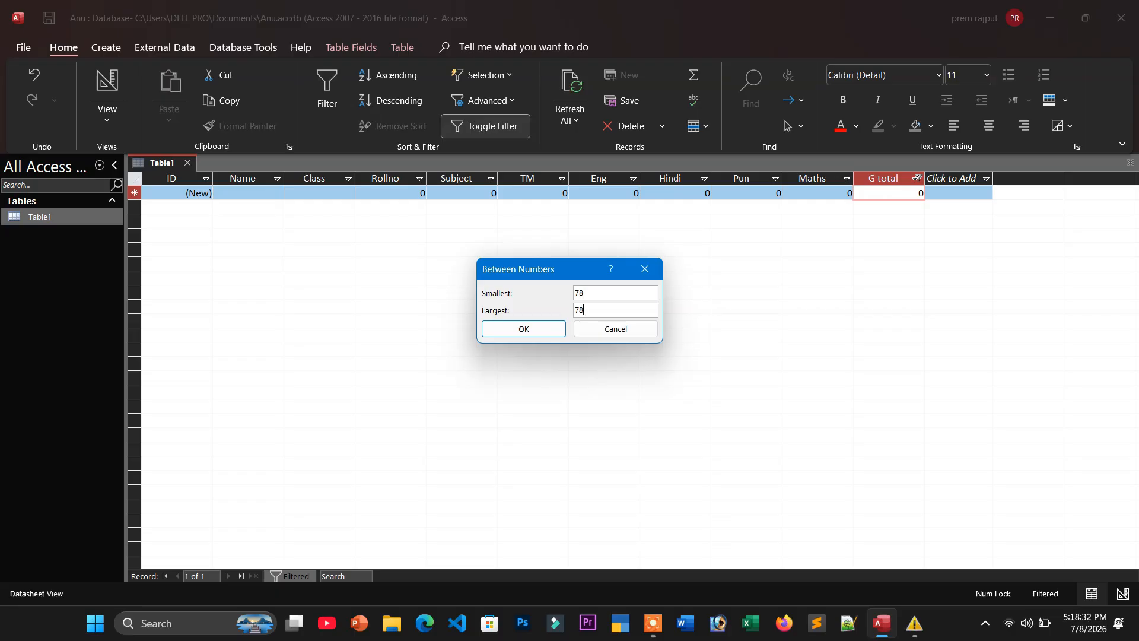
{"action": "key", "text": "Return"}
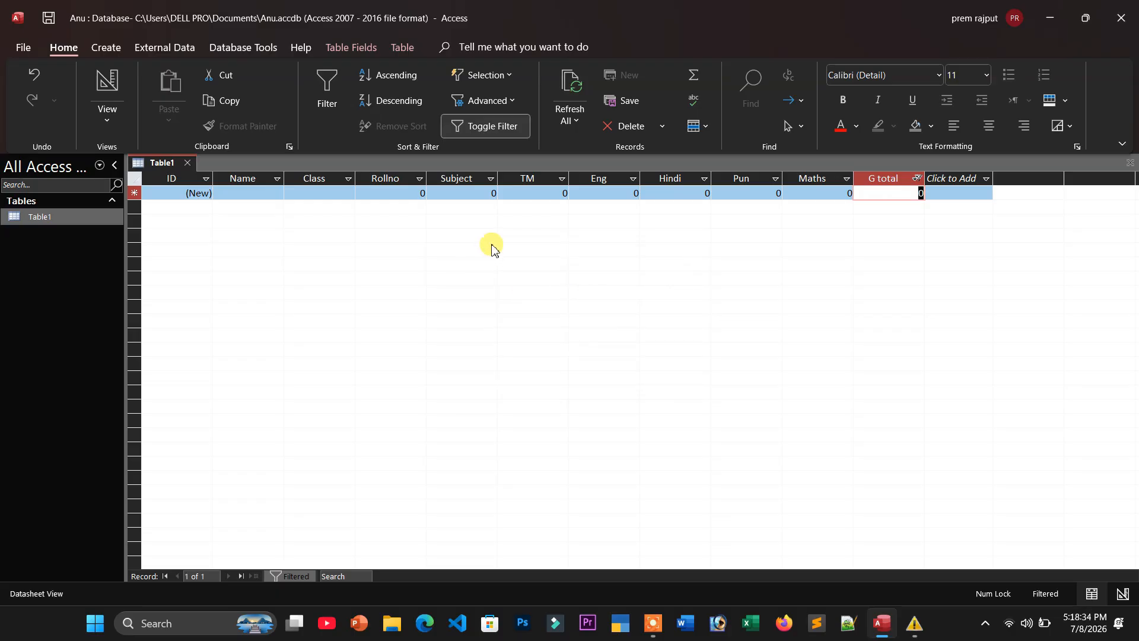
{"action": "left_click", "coordinate": [483, 123]}
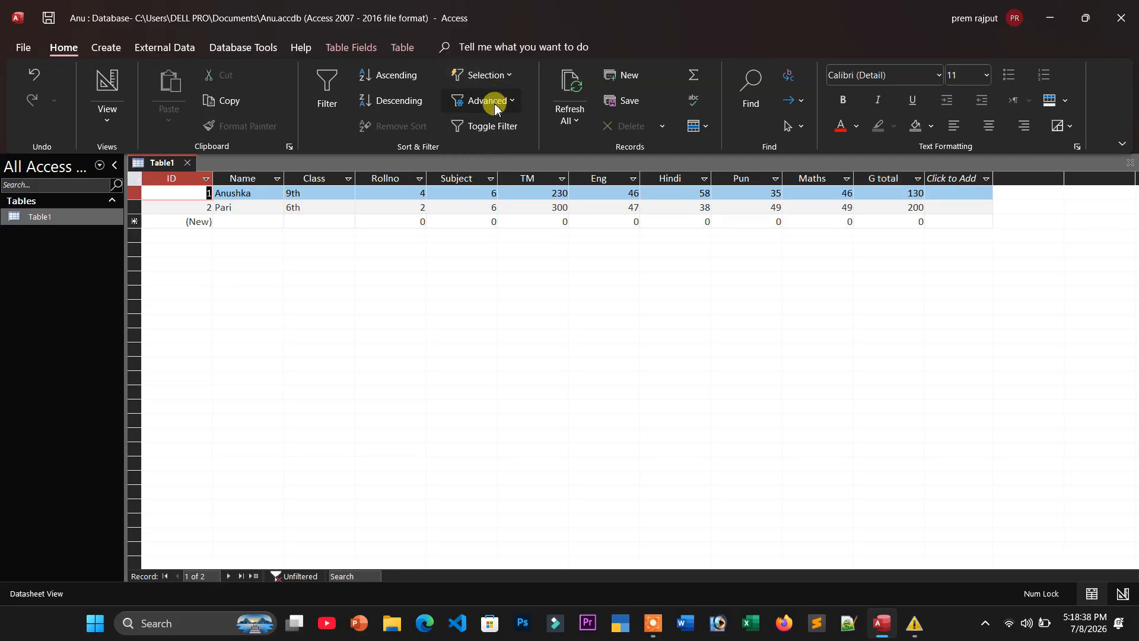
{"action": "left_click", "coordinate": [492, 102]}
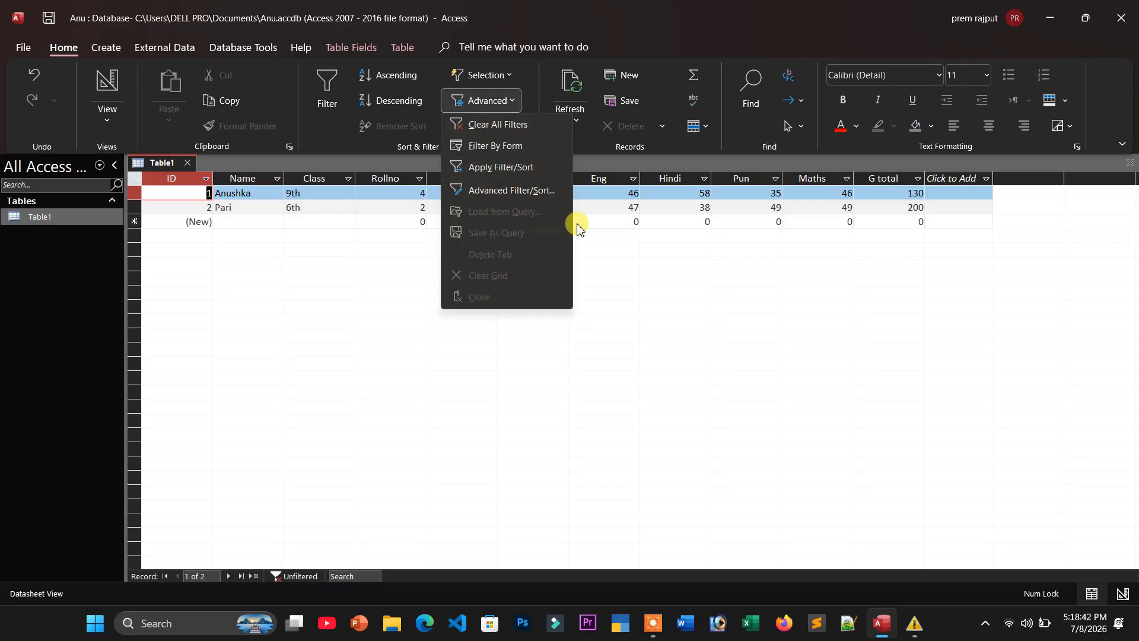
{"action": "left_click", "coordinate": [606, 197]}
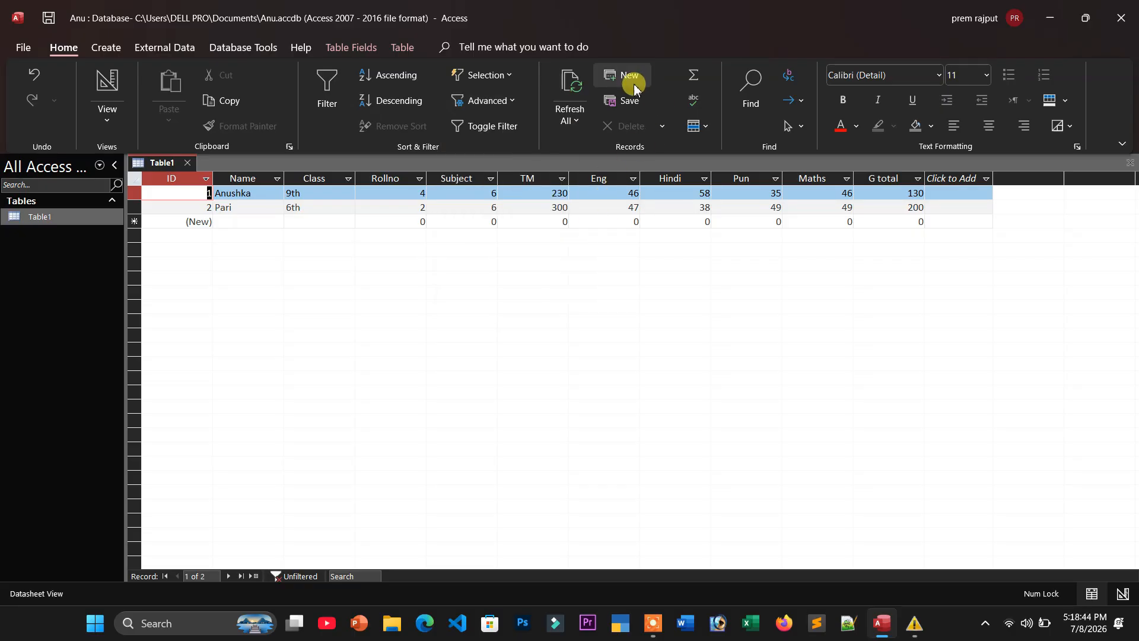
Start a new blank record, save the records and go to the new row's Rollno field
{"action": "left_click", "coordinate": [627, 76]}
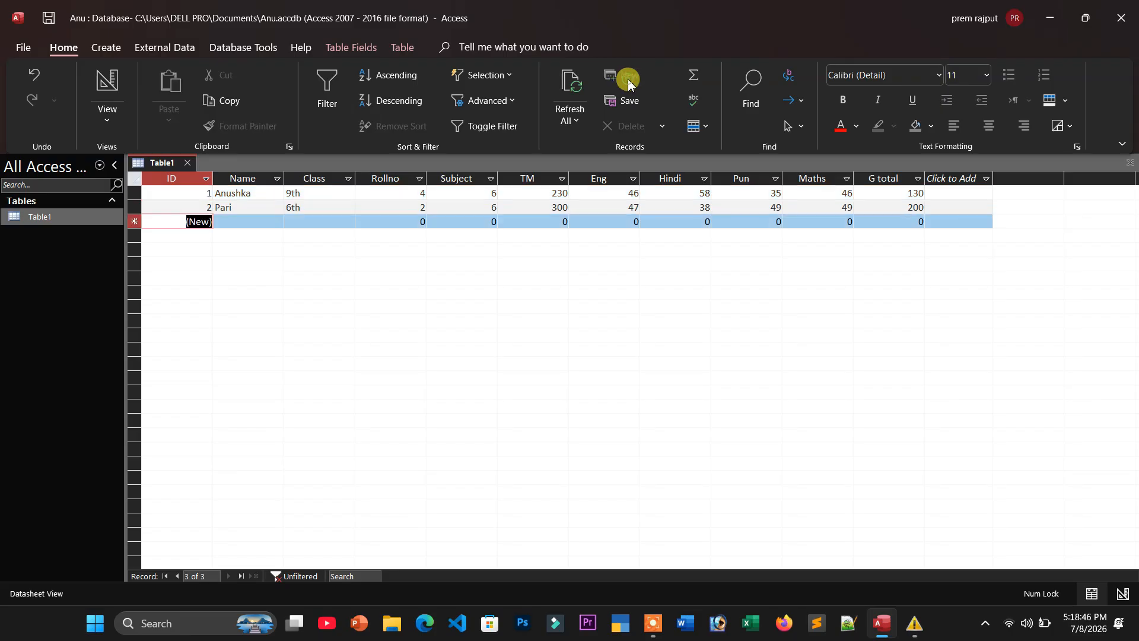
{"action": "left_click", "coordinate": [627, 102]}
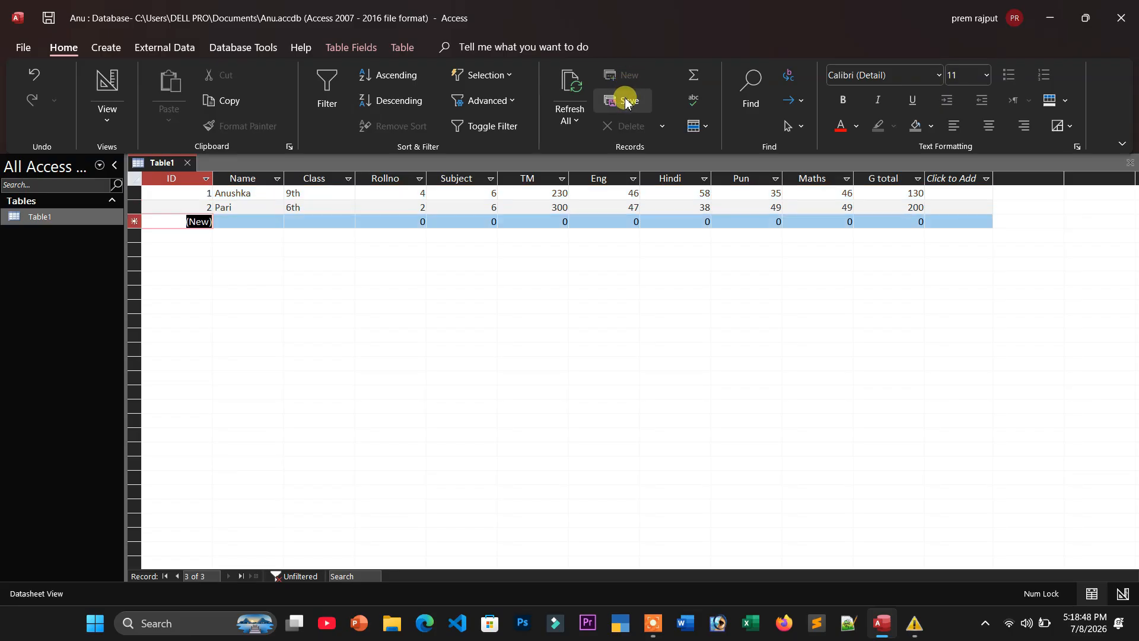
{"action": "left_click", "coordinate": [407, 218]}
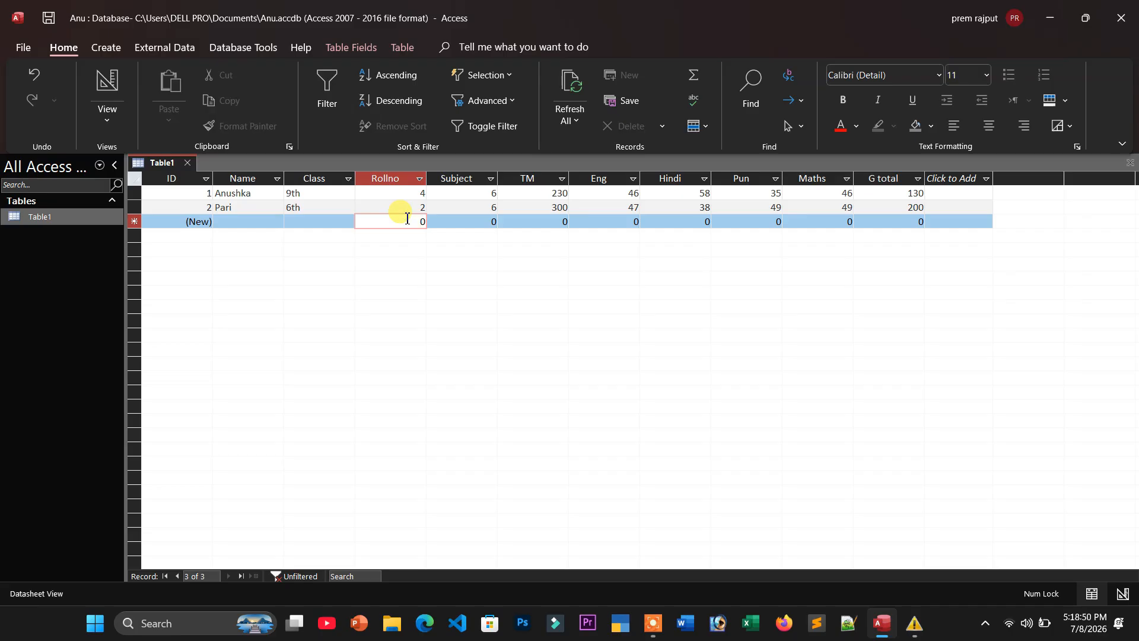